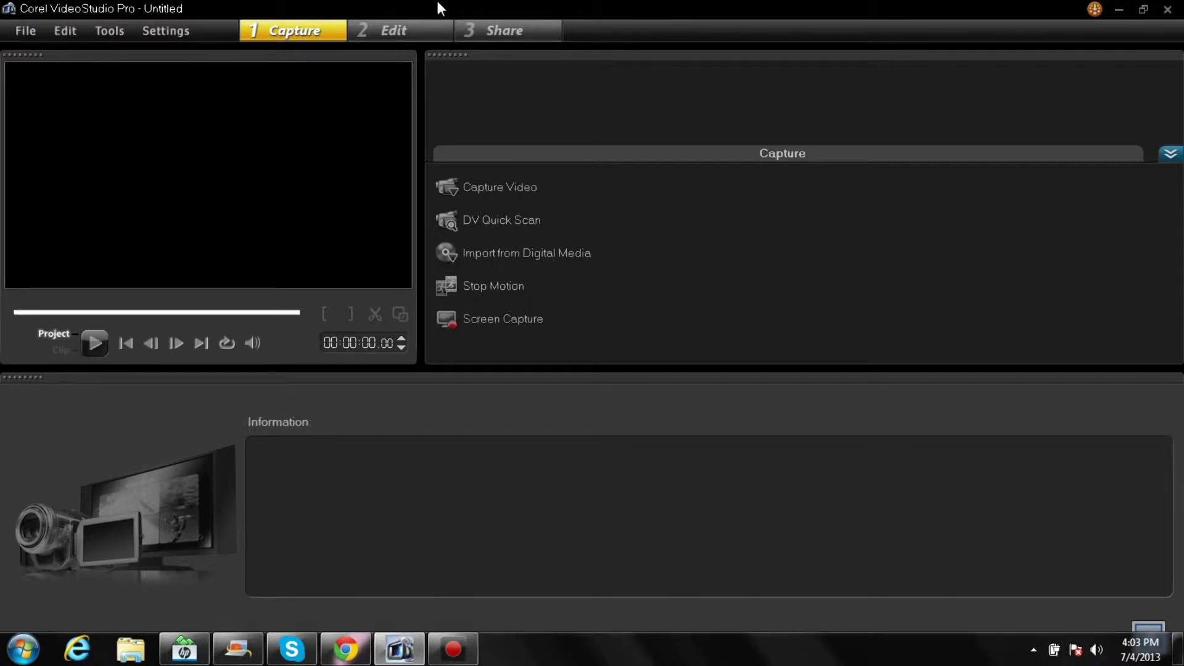
Switch from the Capture step to the Edit workspace
{"action": "left_click", "coordinate": [390, 27]}
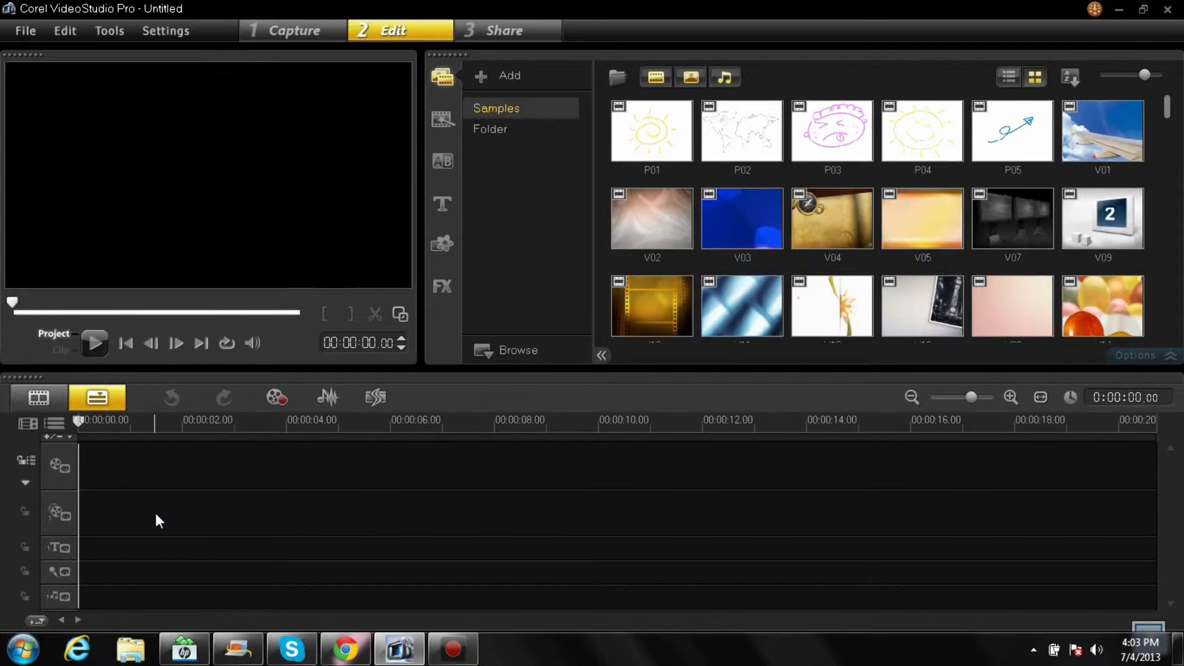
Set the timeline to 2 overlay tracks through the Track Manager
{"action": "right_click", "coordinate": [144, 454]}
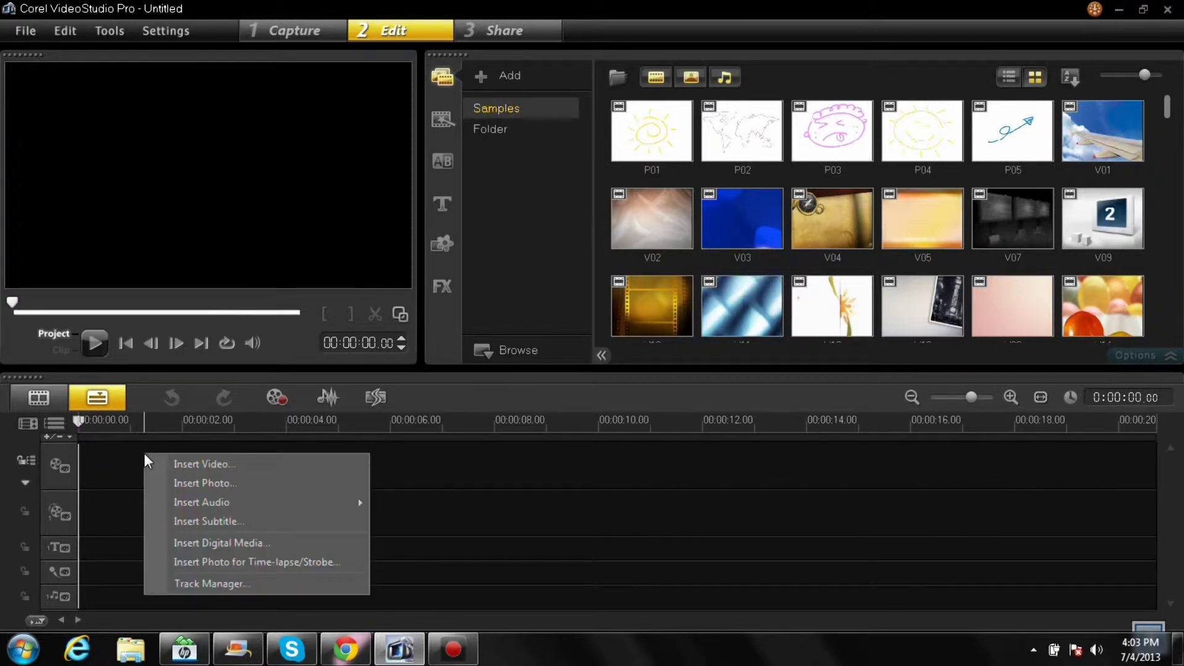
{"action": "left_click", "coordinate": [229, 584]}
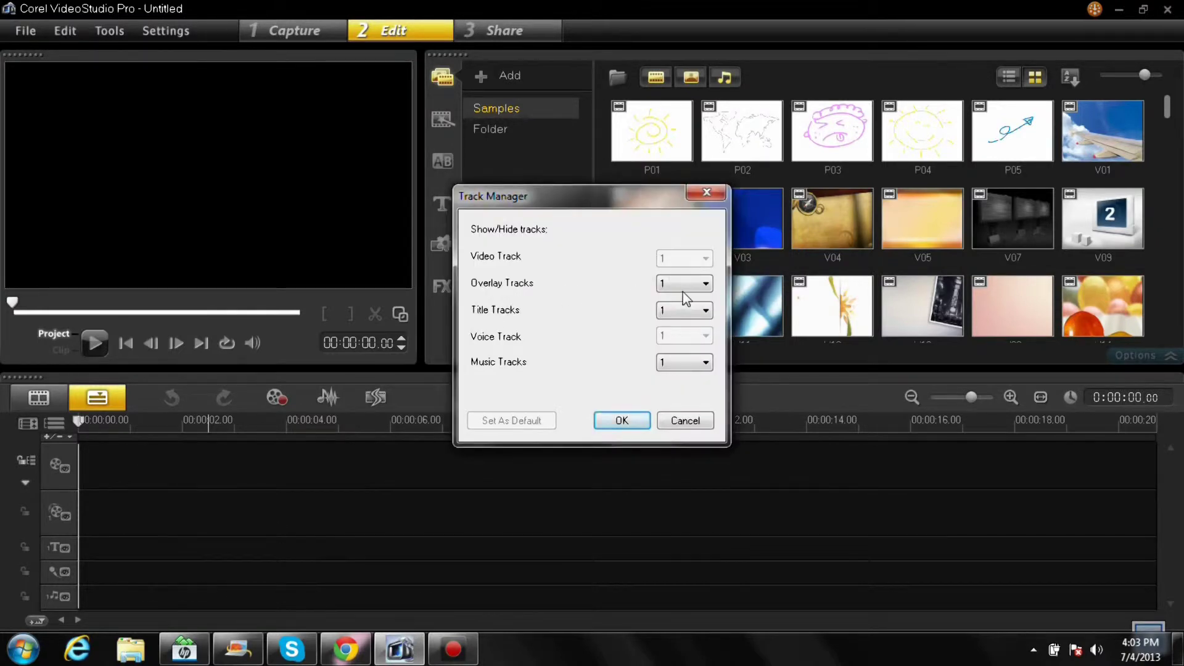
{"action": "left_click", "coordinate": [707, 284]}
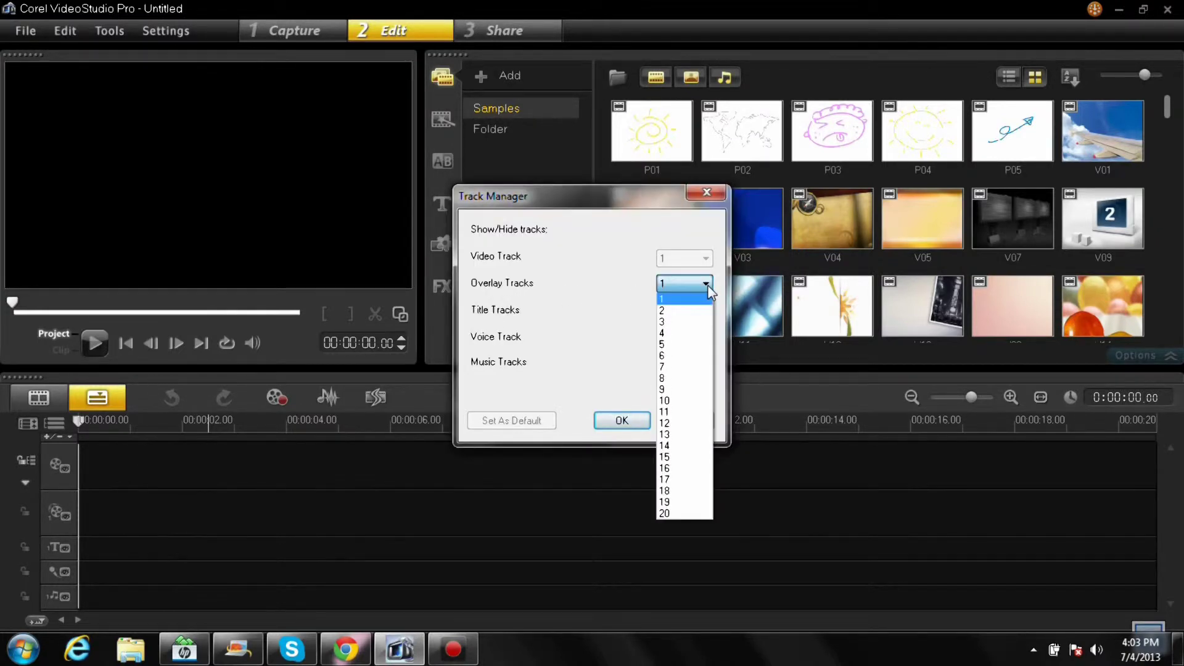
{"action": "left_click", "coordinate": [684, 312]}
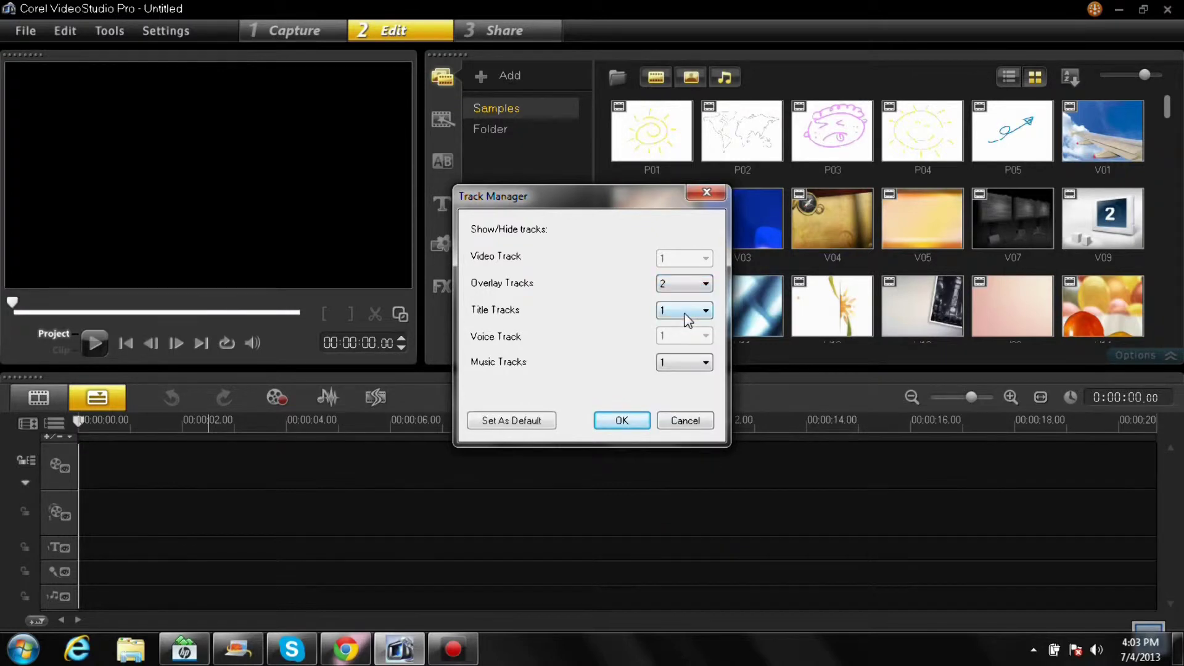
{"action": "left_click", "coordinate": [621, 420]}
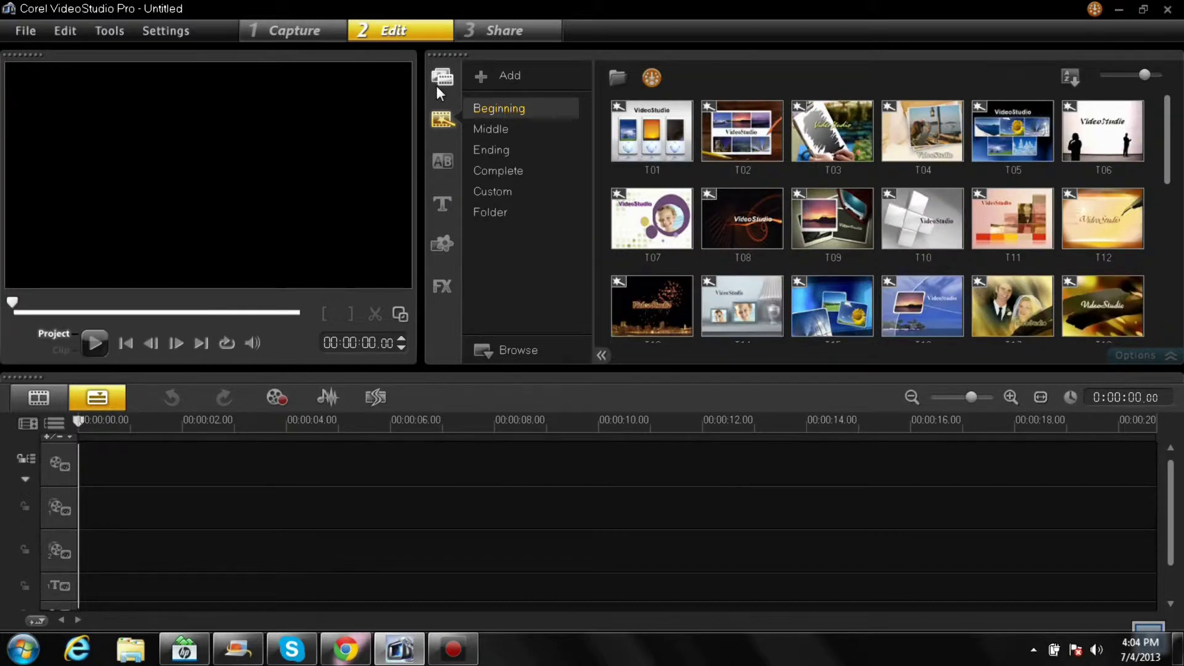
Place the blue (9,13,172) color clip on the video track and stretch it to about 19 seconds
{"action": "left_click", "coordinate": [435, 86]}
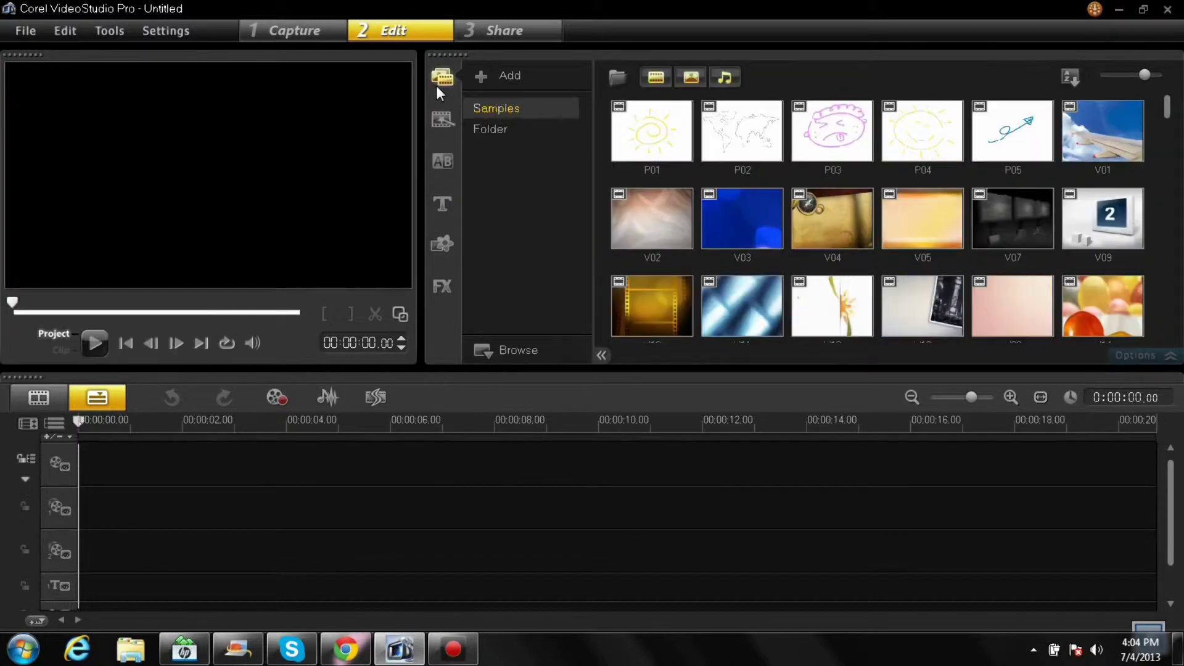
{"action": "left_click", "coordinate": [442, 204]}
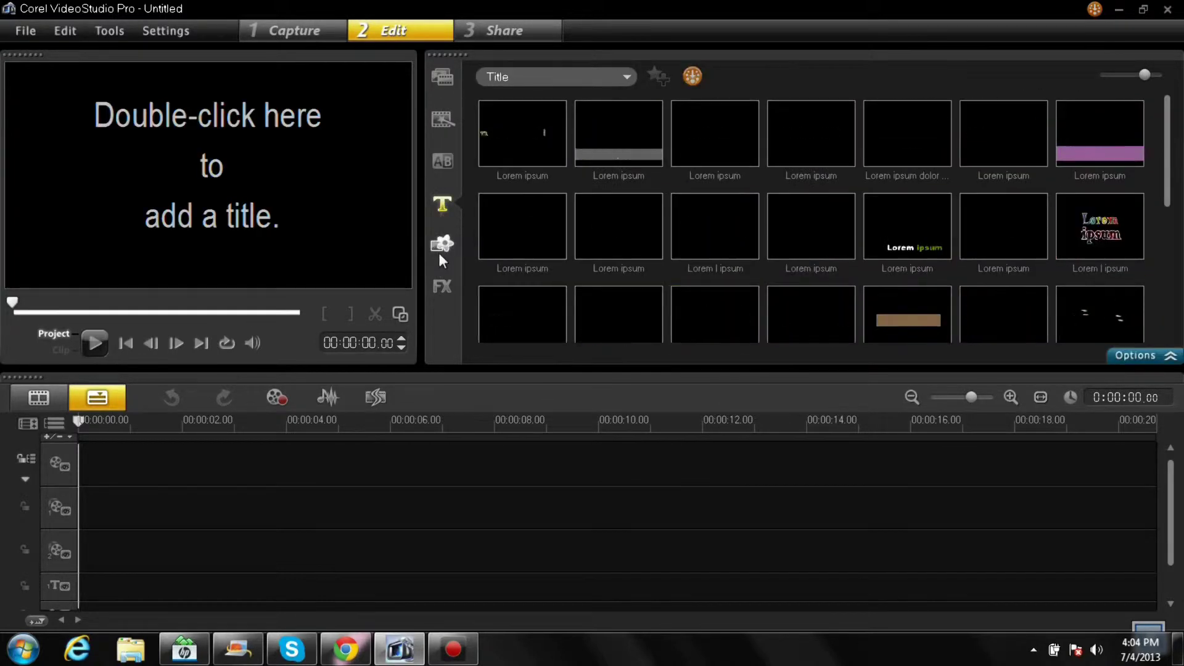
{"action": "left_click", "coordinate": [441, 247]}
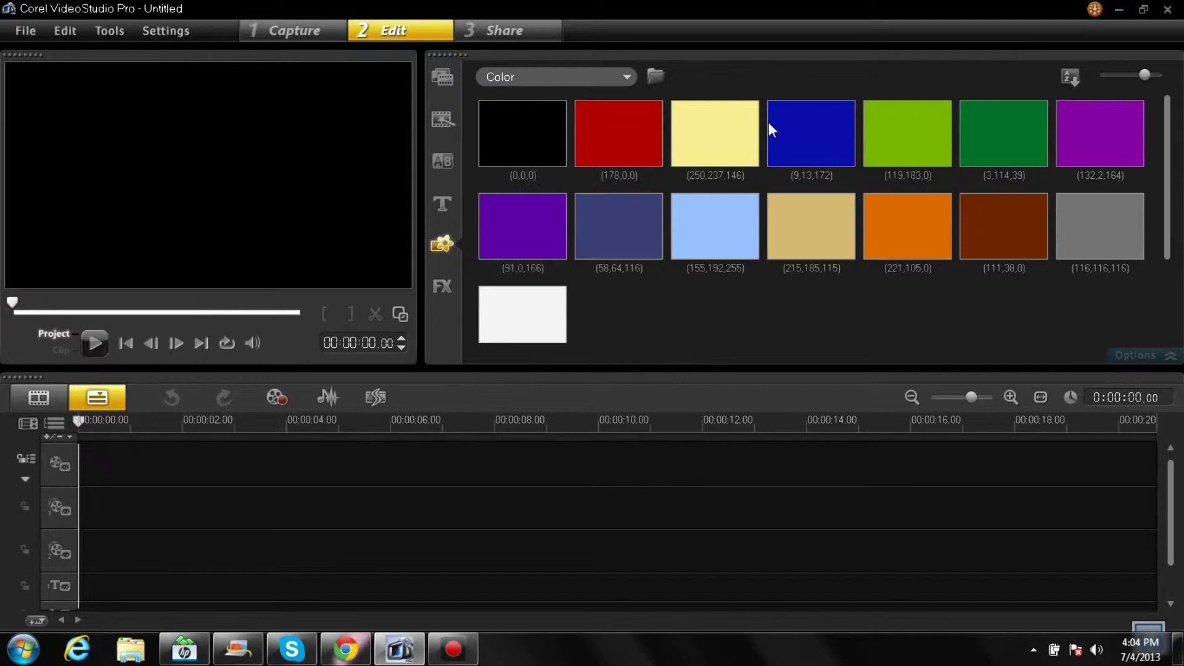
{"action": "left_click_drag", "start_coordinate": [811, 136], "coordinate": [249, 475]}
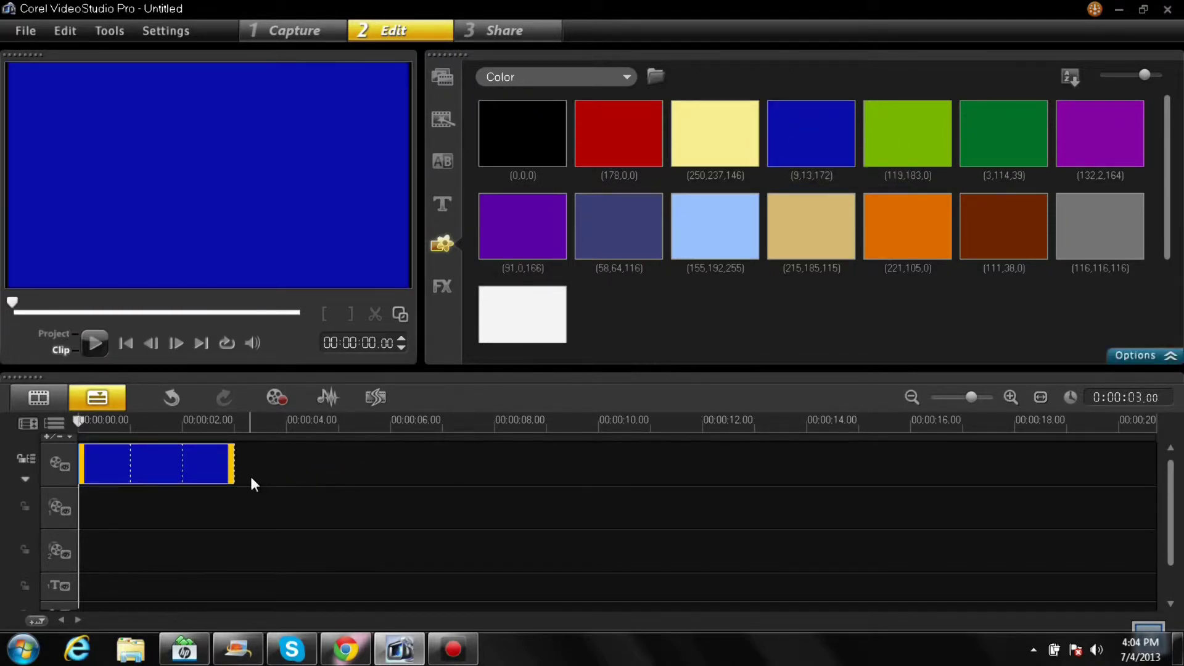
{"action": "left_click_drag", "start_coordinate": [235, 463], "coordinate": [1111, 466]}
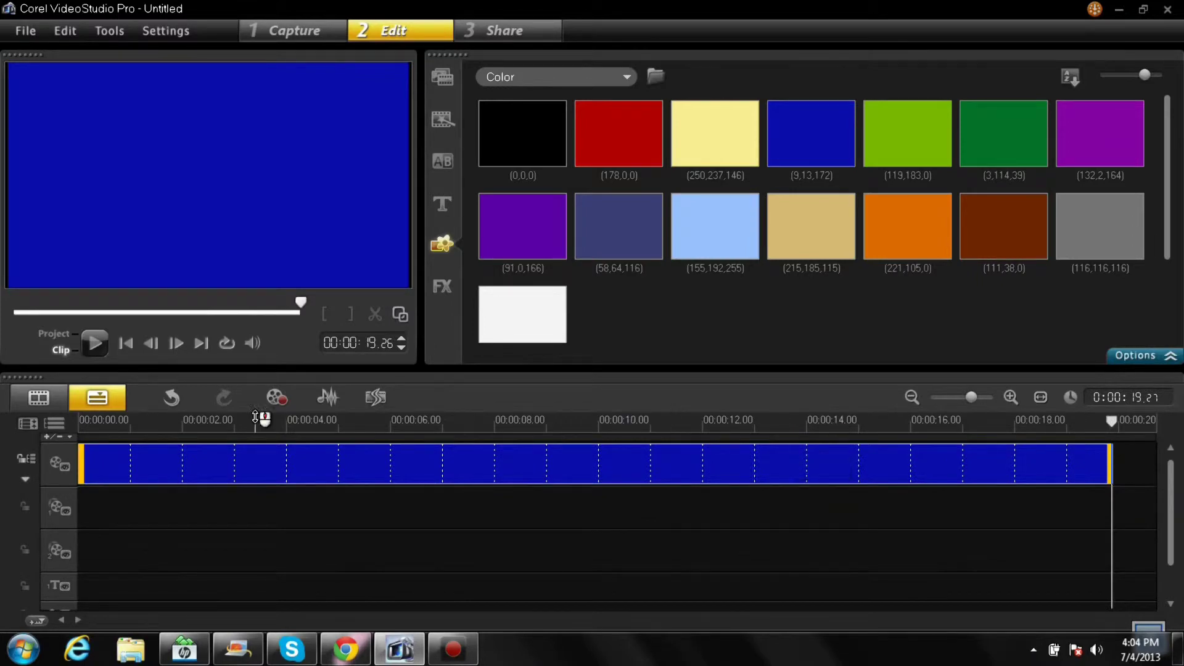
{"action": "left_click", "coordinate": [127, 341]}
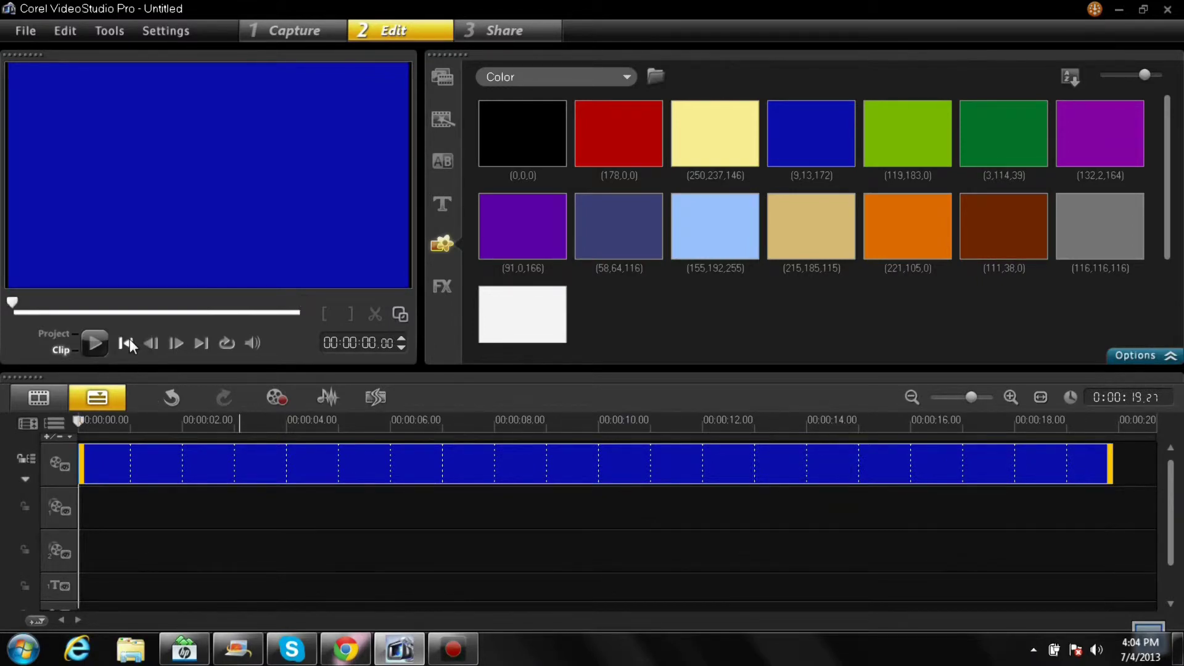
{"action": "left_click", "coordinate": [97, 340]}
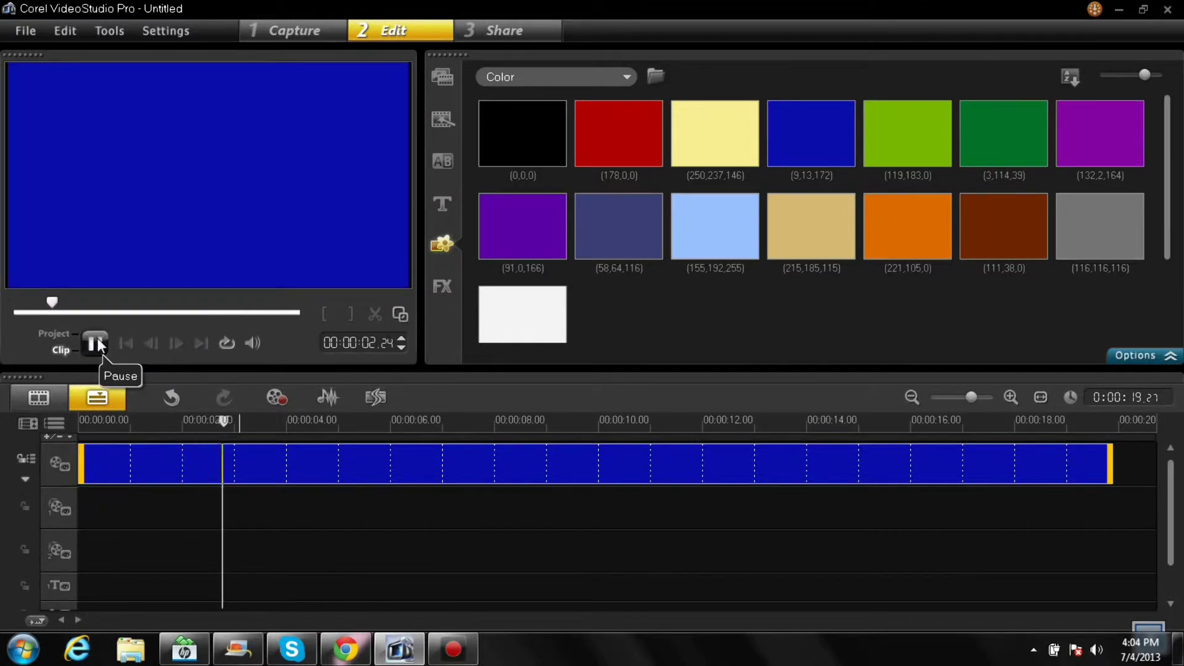
{"action": "left_click", "coordinate": [97, 343]}
{"action": "left_click", "coordinate": [126, 341]}
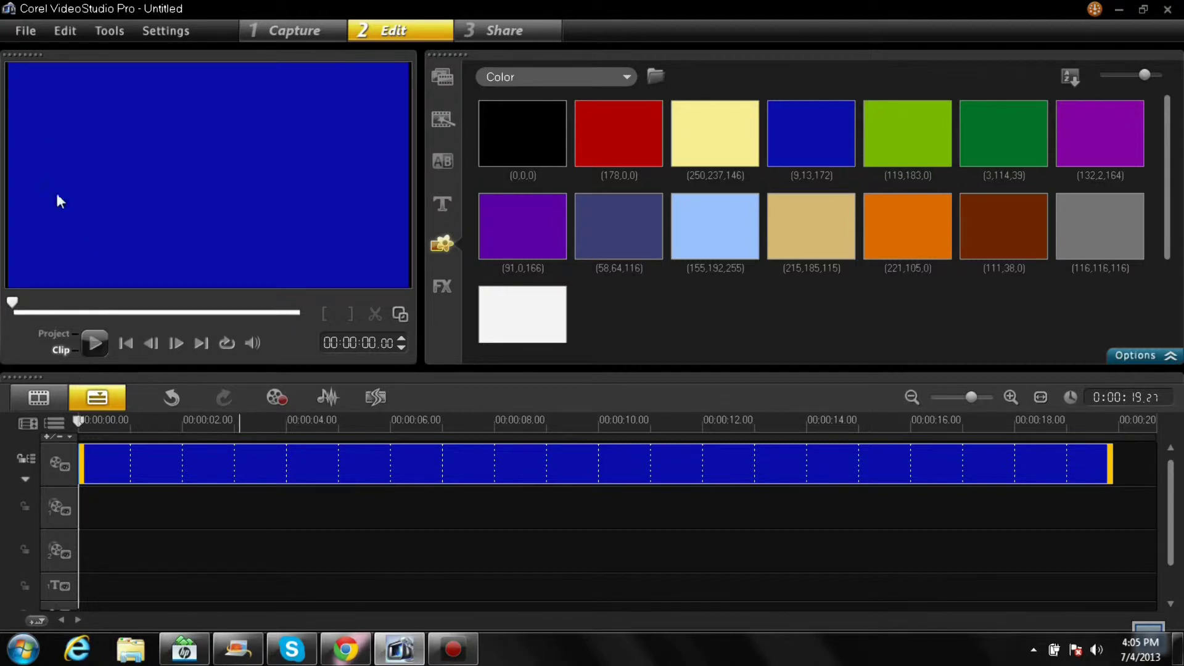
Import 'video 1 lead.wmv' from Libraries > Videos > for the longest time into the library
{"action": "left_click", "coordinate": [30, 32]}
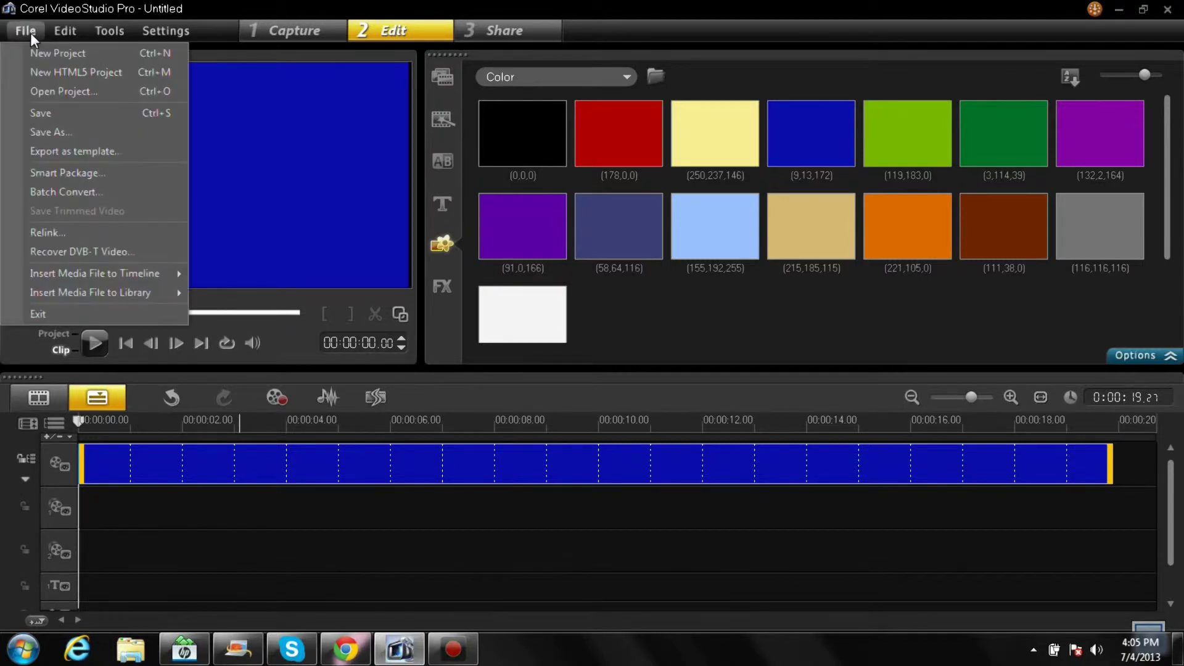
{"action": "mouse_move", "coordinate": [57, 292]}
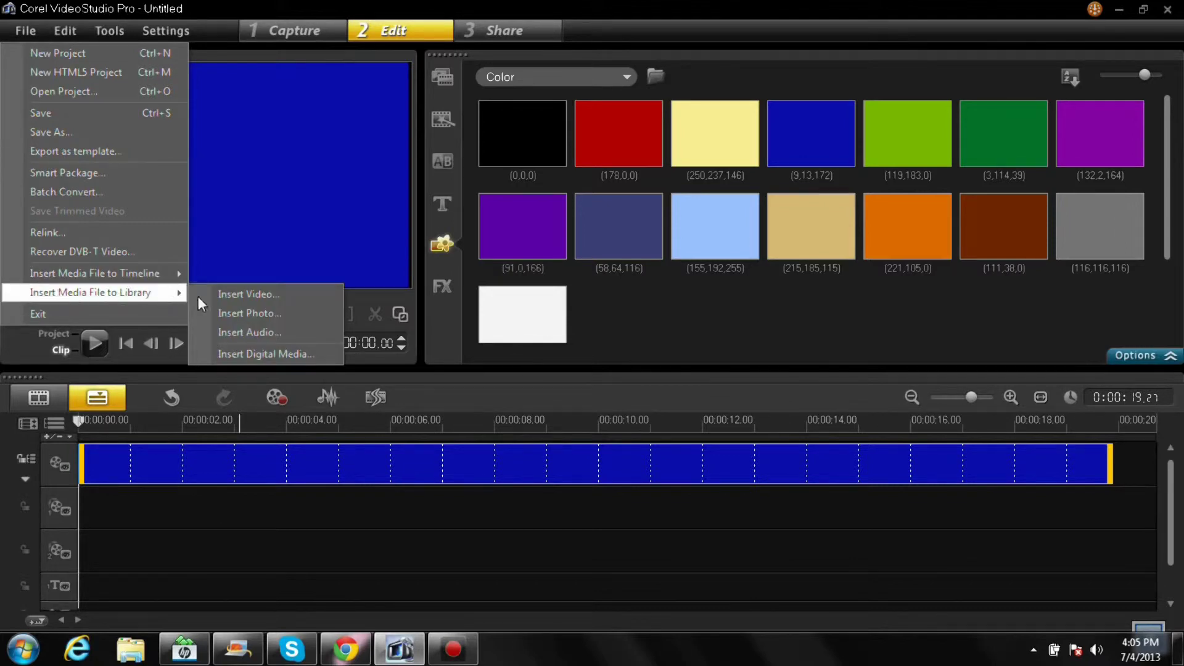
{"action": "left_click", "coordinate": [234, 294]}
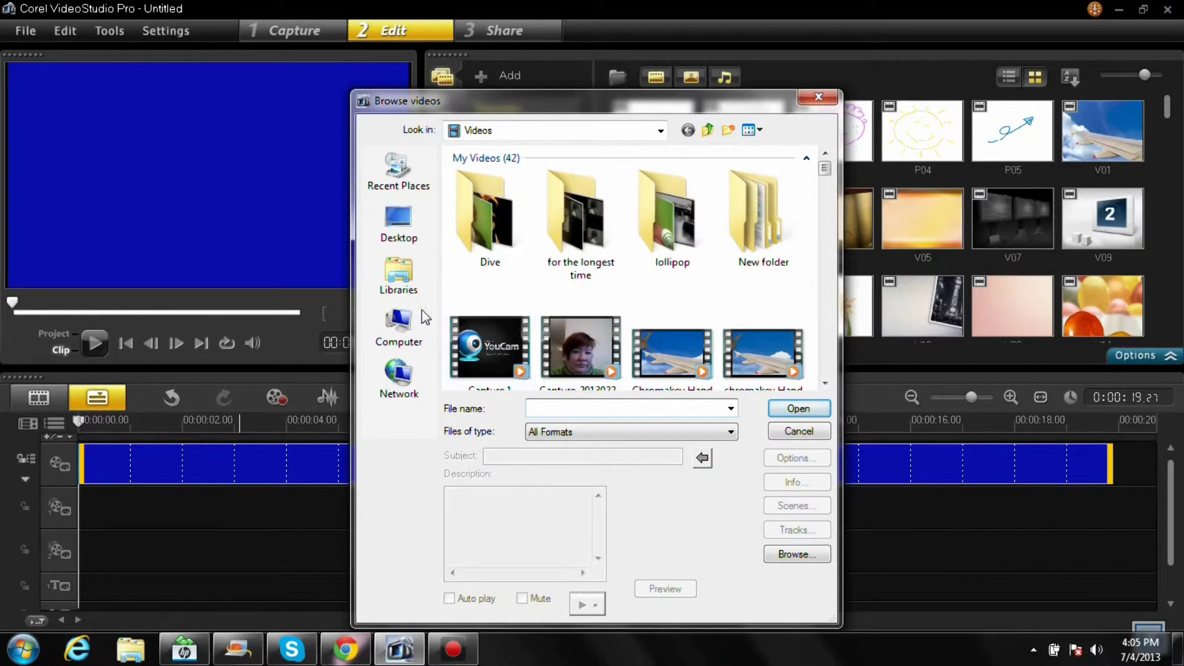
{"action": "left_click", "coordinate": [398, 287]}
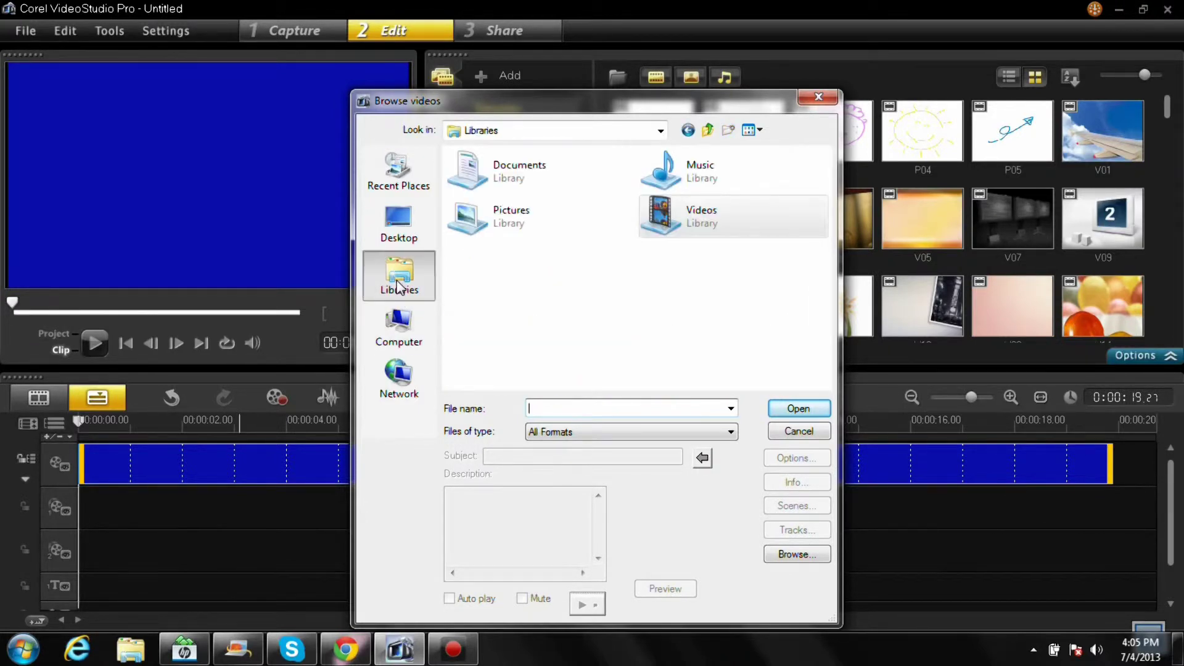
{"action": "double_click", "coordinate": [659, 211]}
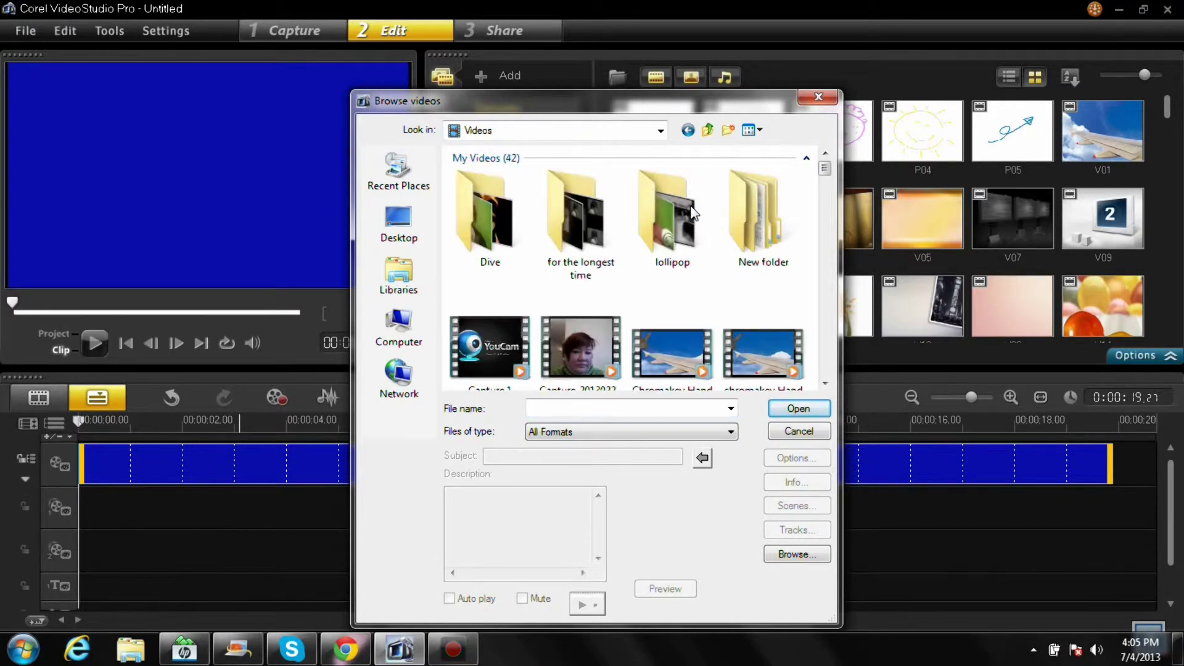
{"action": "double_click", "coordinate": [585, 217]}
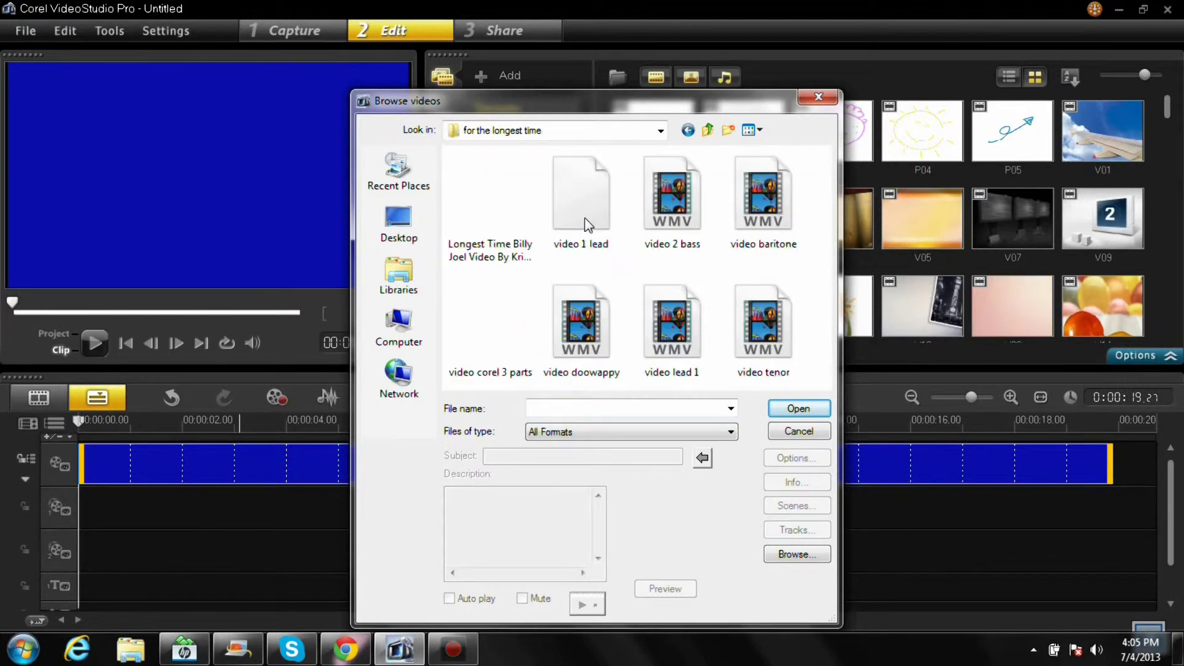
{"action": "left_click", "coordinate": [585, 218]}
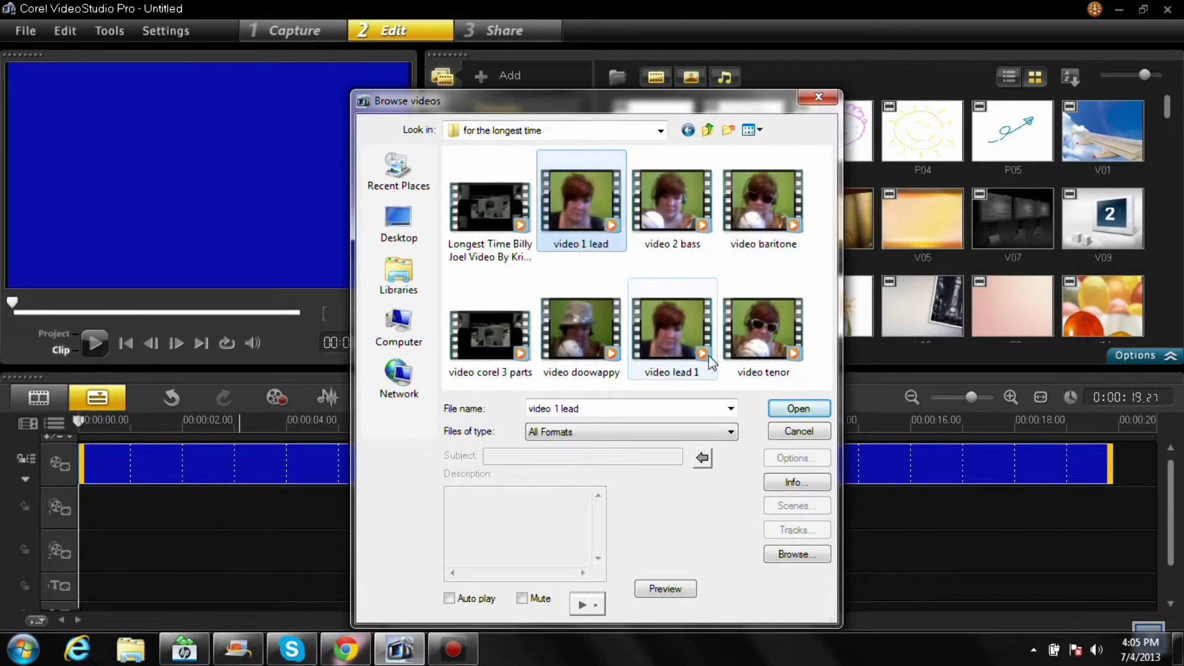
{"action": "left_click", "coordinate": [791, 408]}
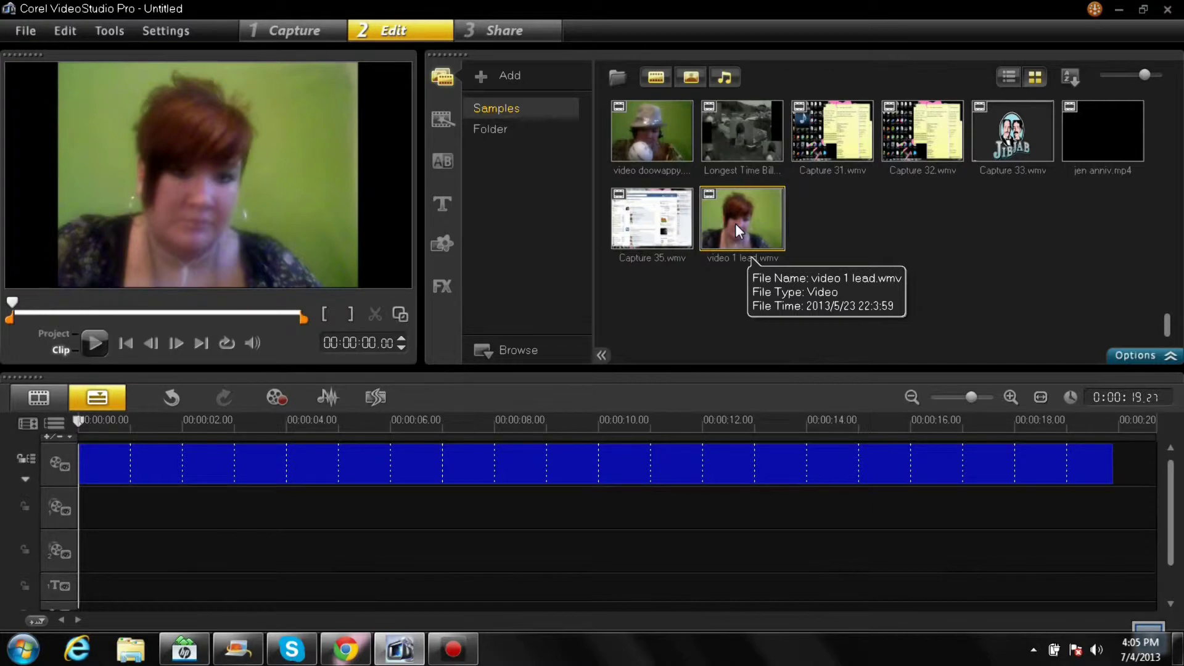
Put video 1 lead.wmv on the first overlay track, then move it left and enlarge it
{"action": "left_click_drag", "start_coordinate": [735, 223], "coordinate": [79, 503]}
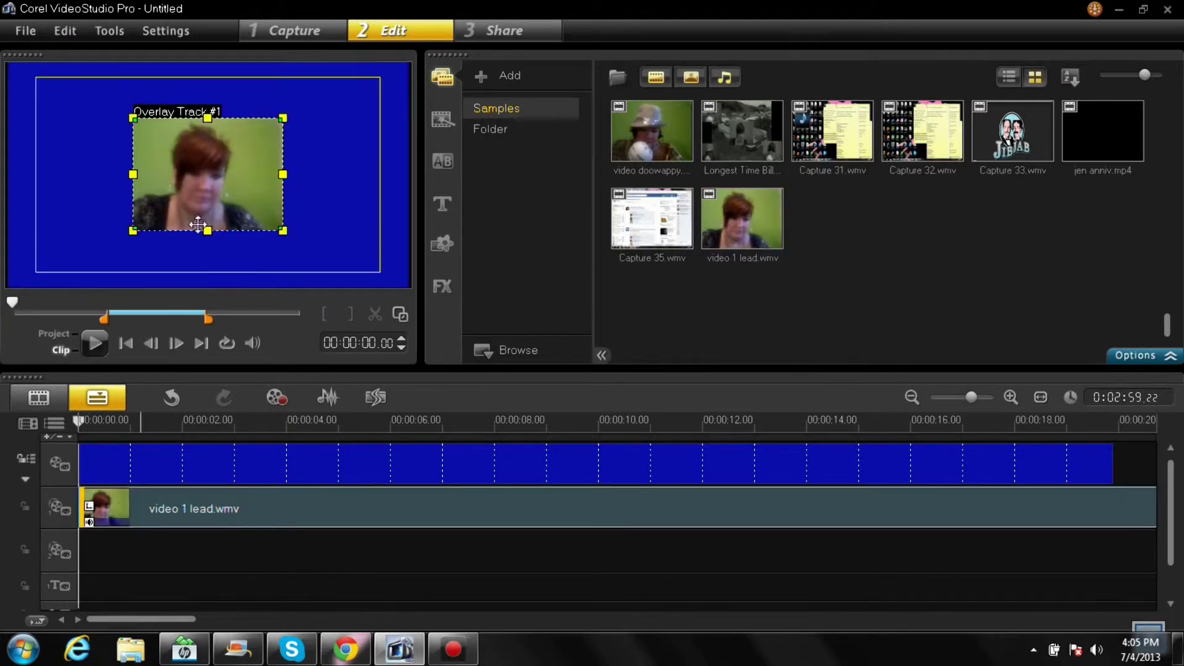
{"action": "left_click_drag", "start_coordinate": [227, 168], "coordinate": [104, 178]}
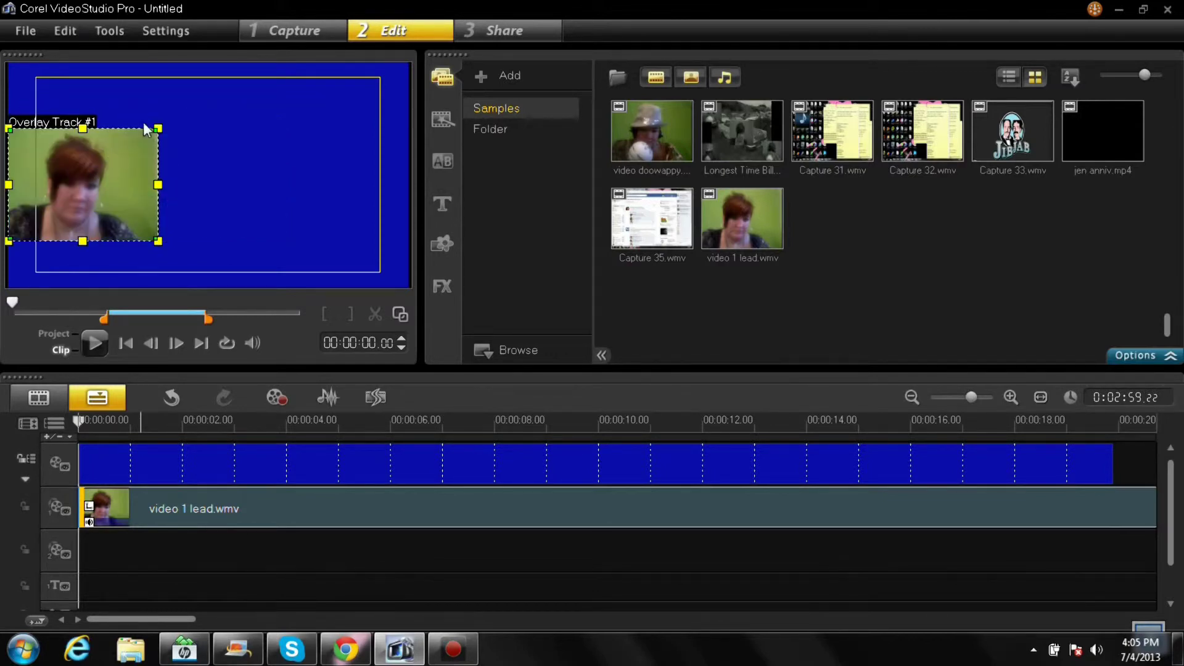
{"action": "left_click_drag", "start_coordinate": [156, 128], "coordinate": [192, 103]}
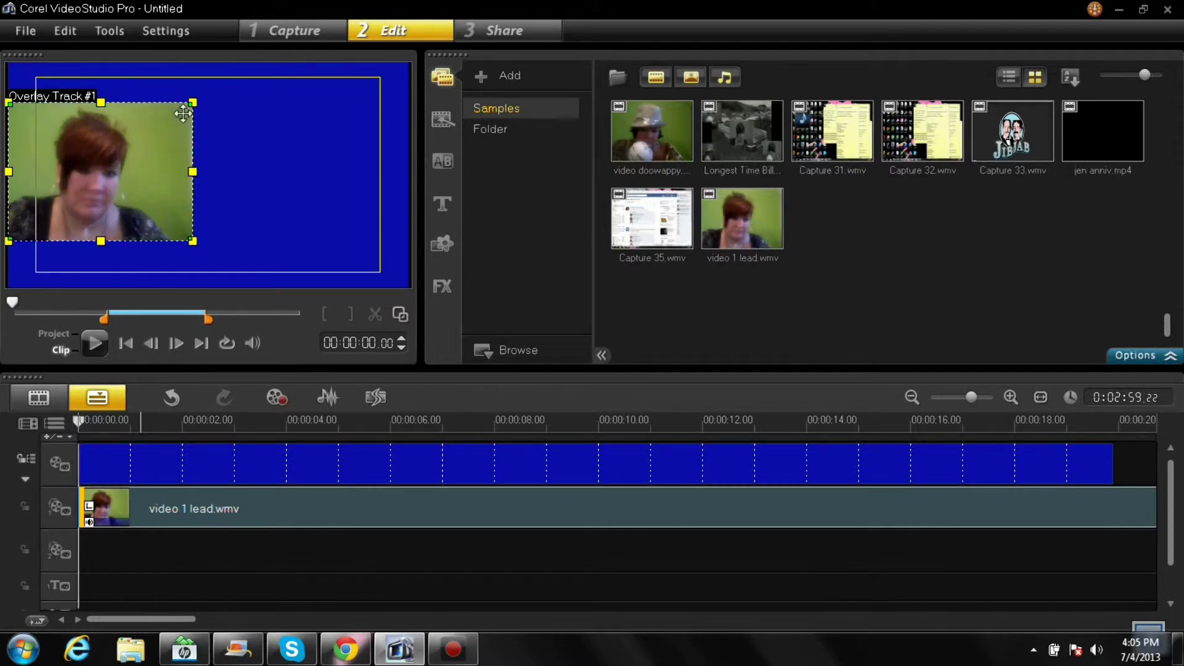
{"action": "left_click_drag", "start_coordinate": [117, 146], "coordinate": [149, 166]}
Fine-tune the lead overlay's size and position, then rewind the project to the start
{"action": "left_click_drag", "start_coordinate": [41, 124], "coordinate": [76, 137]}
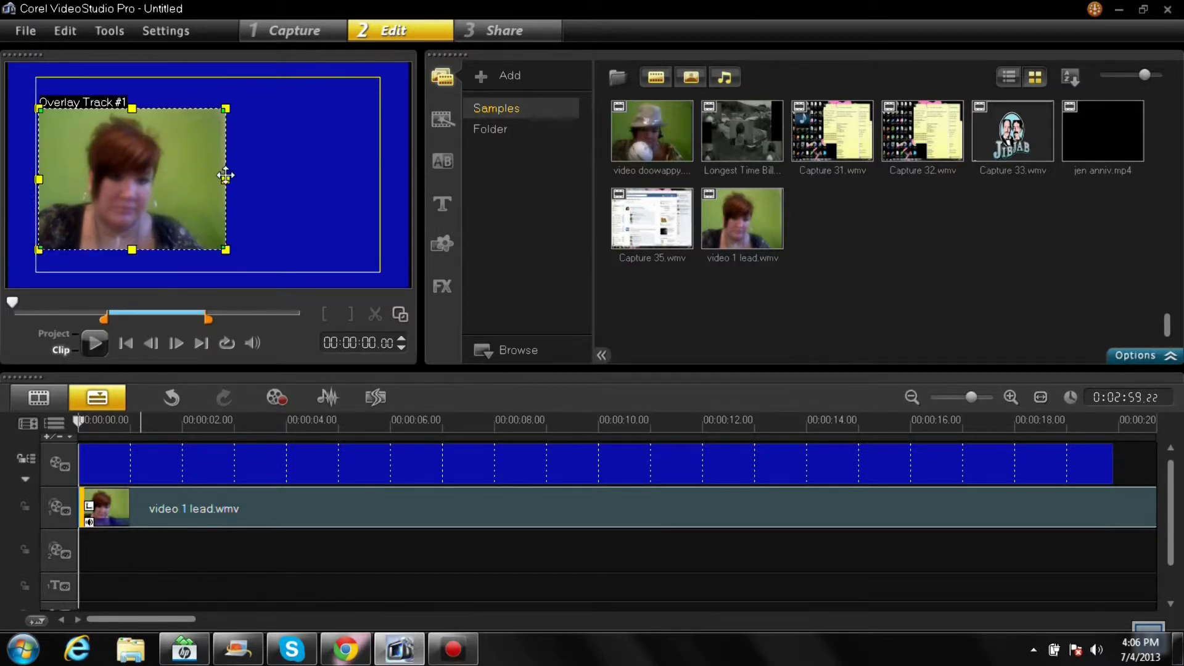
{"action": "mouse_move", "coordinate": [225, 179]}
{"action": "left_mouse_down"}
{"action": "mouse_move", "coordinate": [180, 166]}
{"action": "mouse_move", "coordinate": [225, 180]}
{"action": "left_mouse_up"}
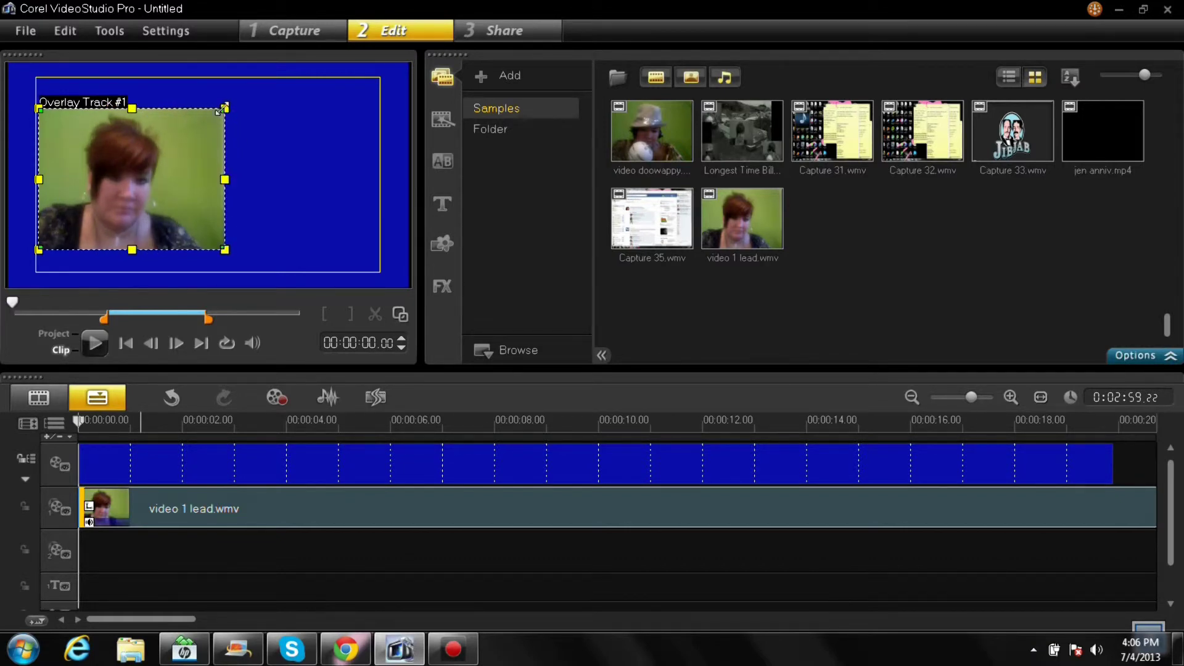
{"action": "left_click_drag", "start_coordinate": [223, 108], "coordinate": [184, 139]}
{"action": "left_click_drag", "start_coordinate": [153, 179], "coordinate": [163, 170]}
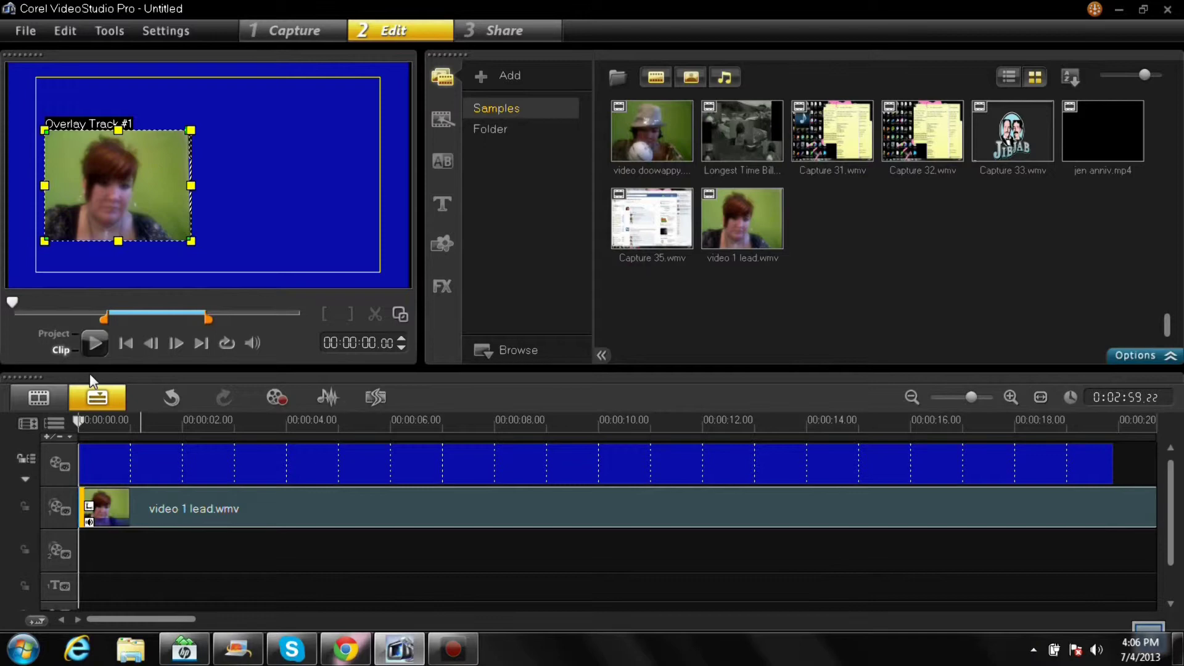
{"action": "left_click", "coordinate": [121, 554]}
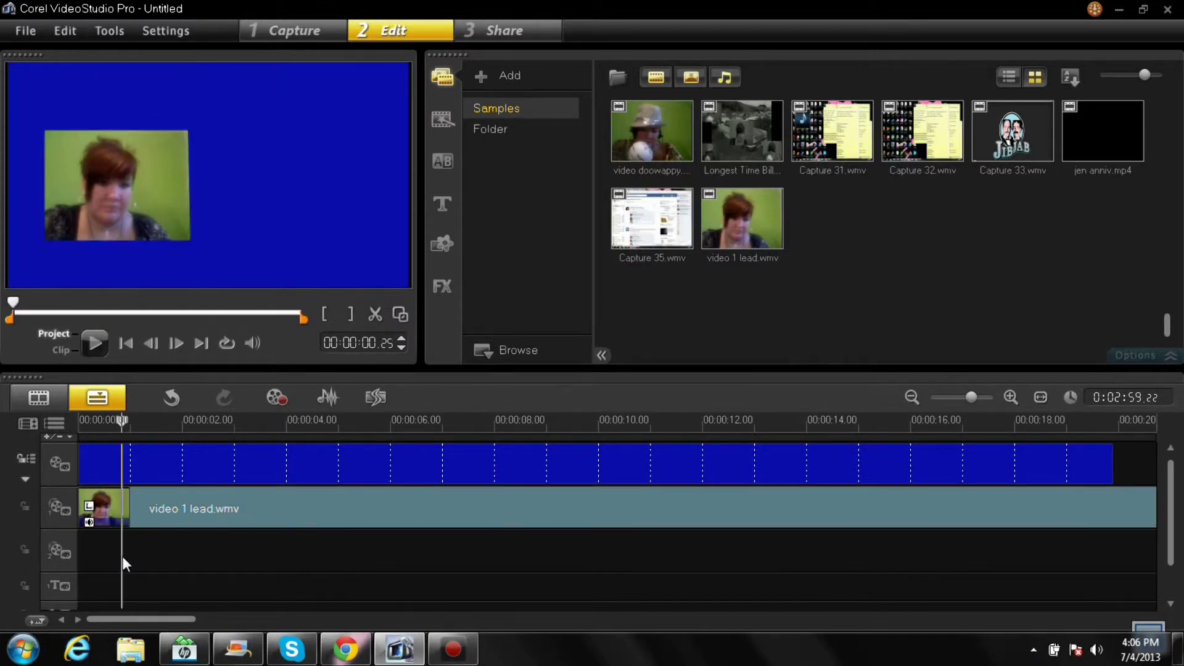
{"action": "left_click", "coordinate": [126, 343]}
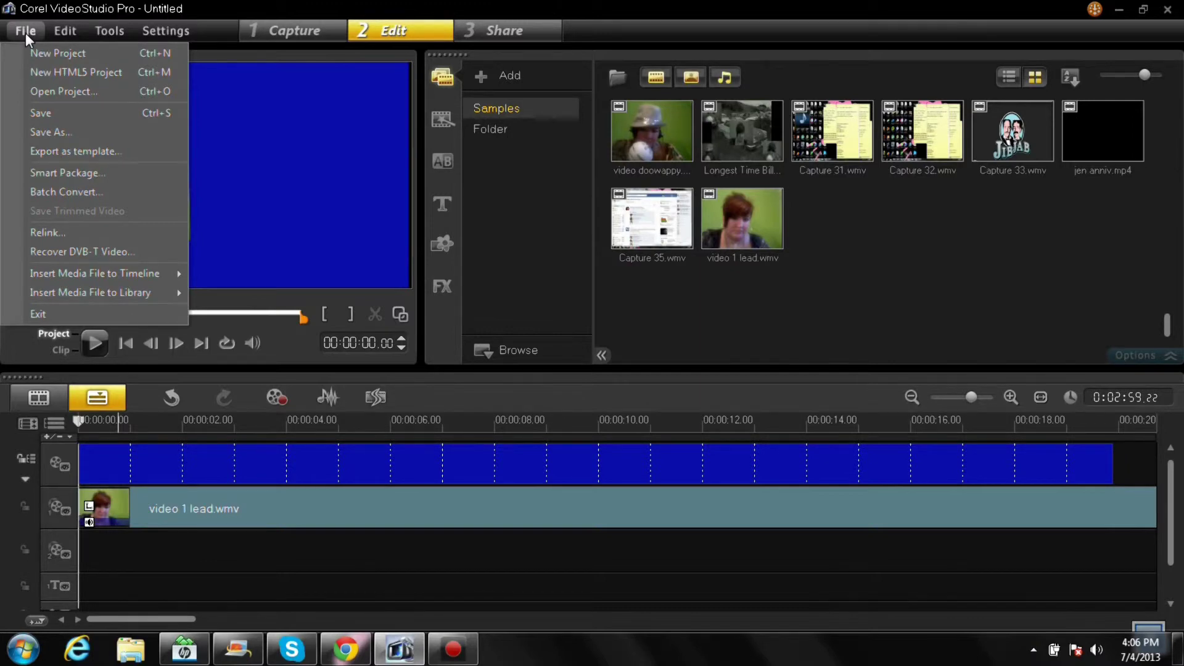
Import 'video baritone.wmv' from the for the longest time folder into the library
{"action": "mouse_move", "coordinate": [42, 294]}
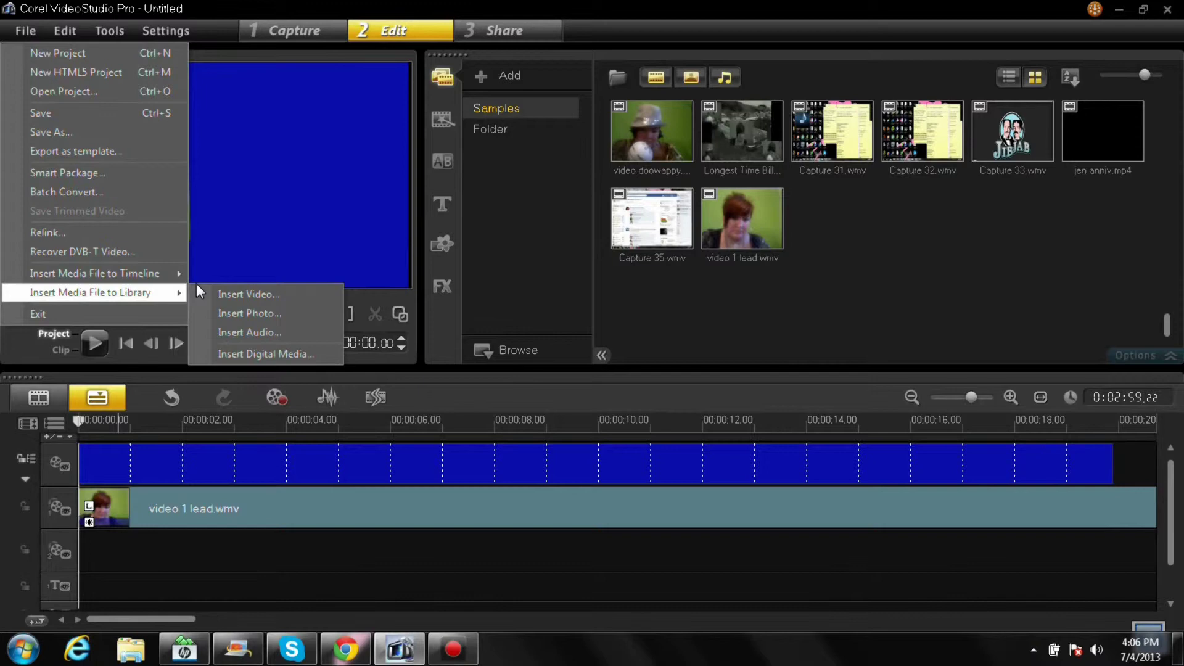
{"action": "left_click", "coordinate": [238, 296]}
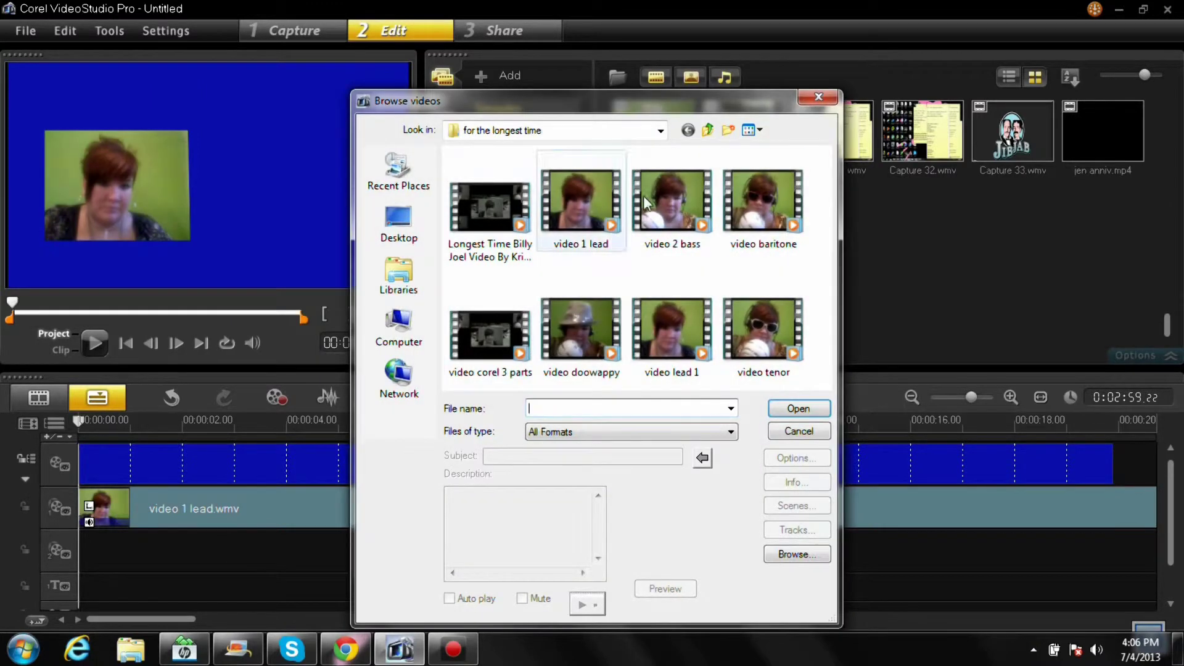
{"action": "left_click", "coordinate": [757, 197]}
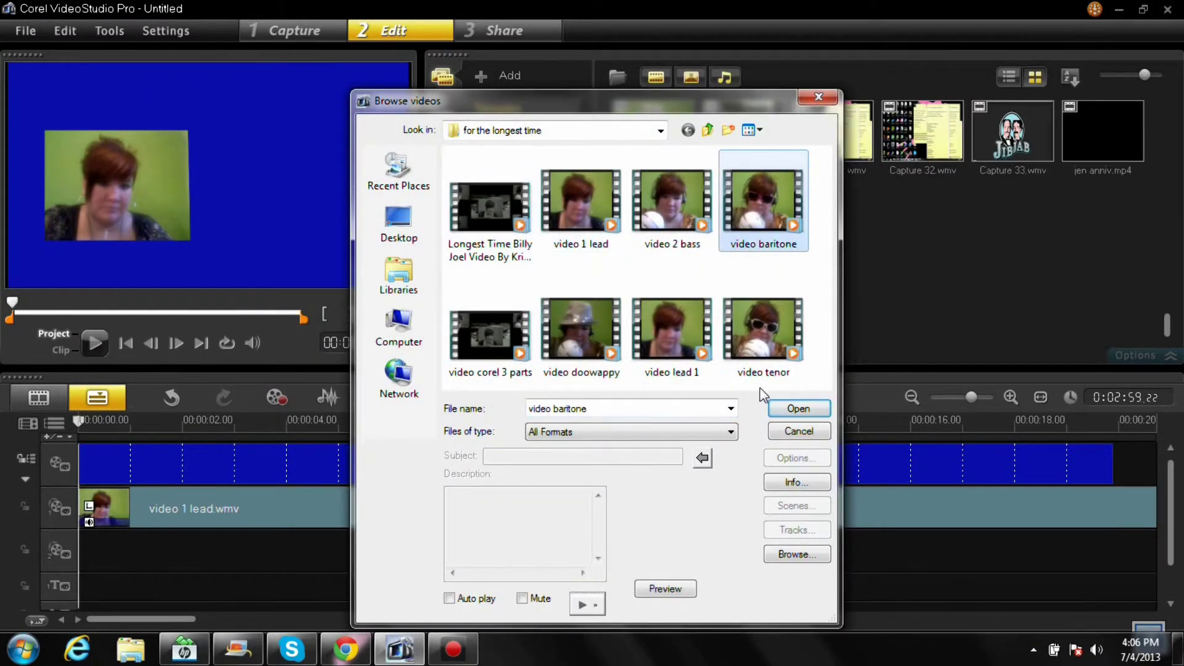
{"action": "left_click", "coordinate": [802, 409]}
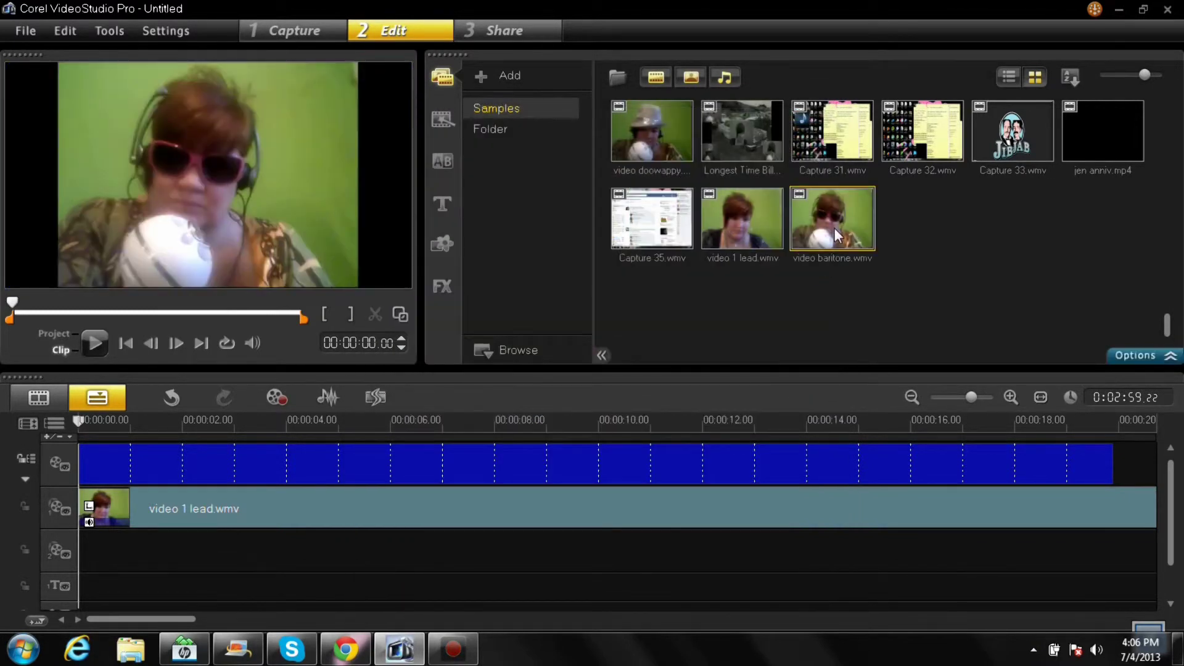
Put video baritone.wmv on Overlay Track #2 and move it to the right half of the frame
{"action": "left_click_drag", "start_coordinate": [835, 227], "coordinate": [80, 535]}
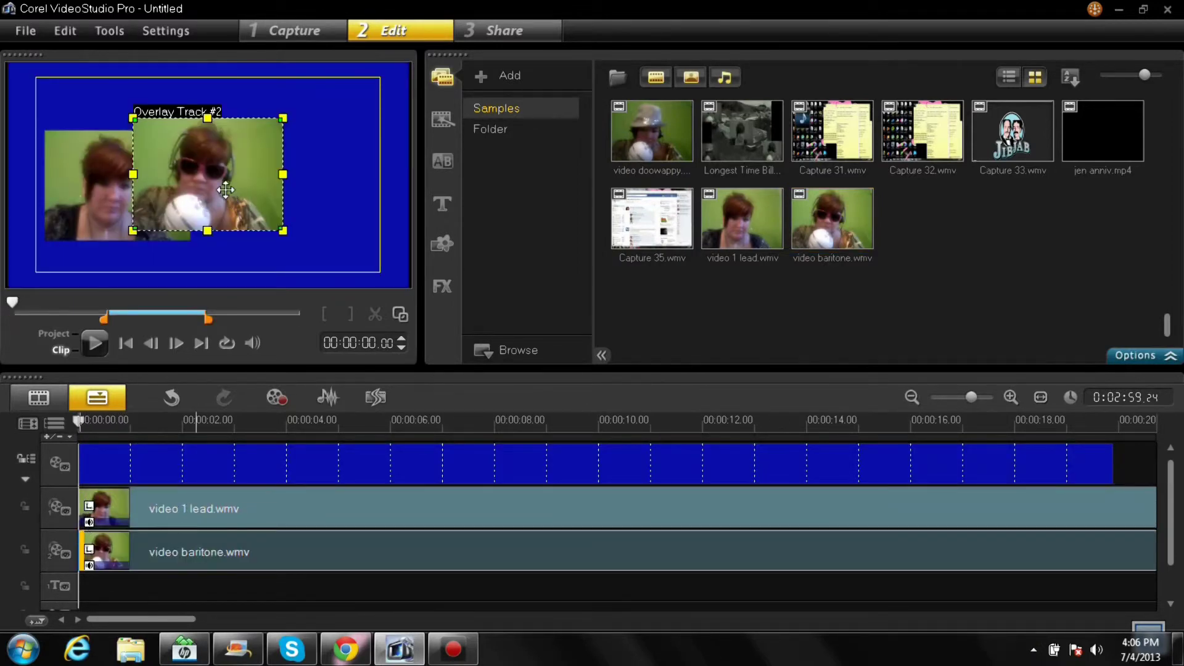
{"action": "left_click_drag", "start_coordinate": [225, 190], "coordinate": [319, 201]}
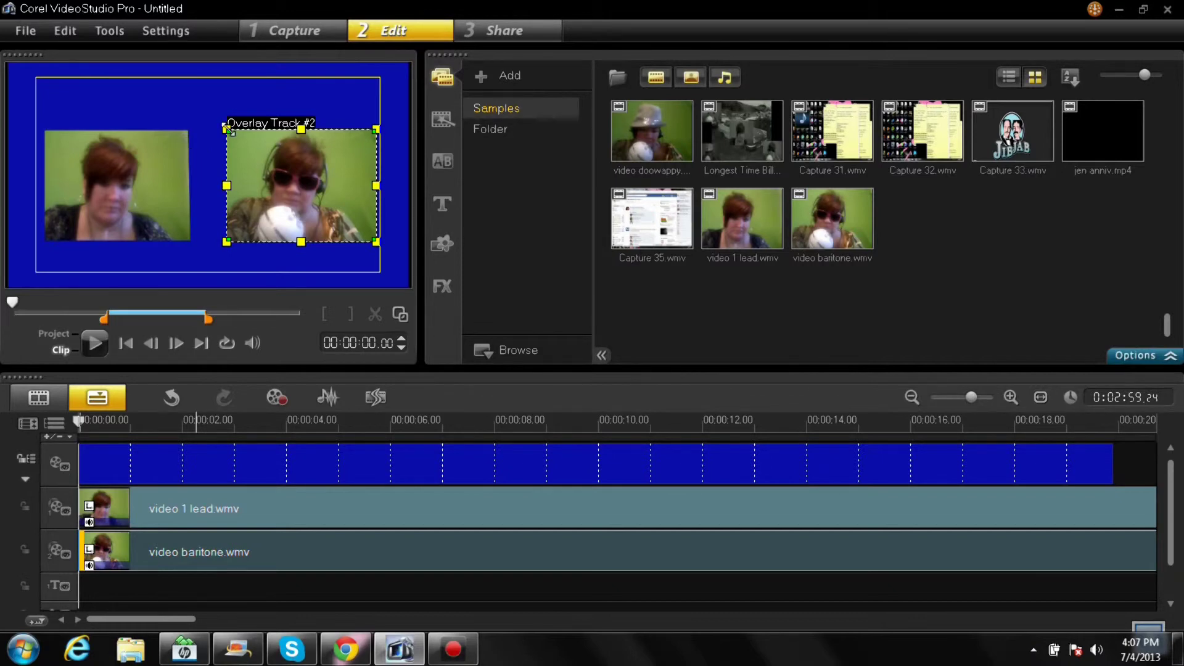
{"action": "left_click_drag", "start_coordinate": [226, 129], "coordinate": [219, 124]}
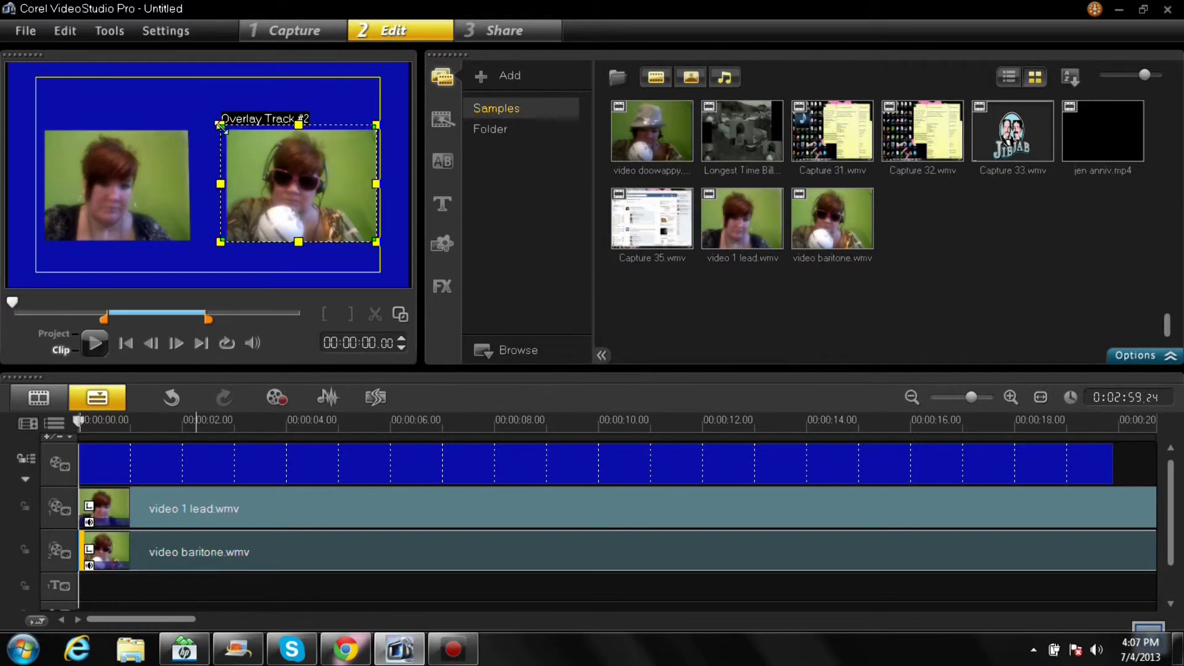
Enlarge the video 1 lead overlay toward the right
{"action": "left_click", "coordinate": [137, 502]}
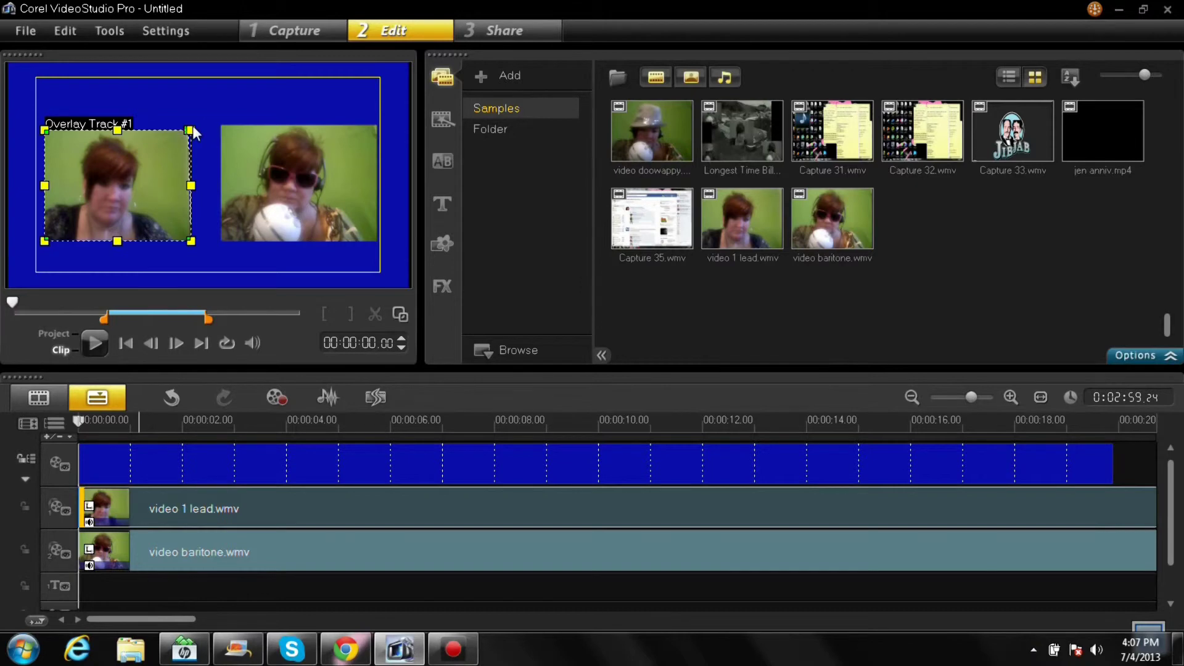
{"action": "left_click_drag", "start_coordinate": [190, 128], "coordinate": [198, 125]}
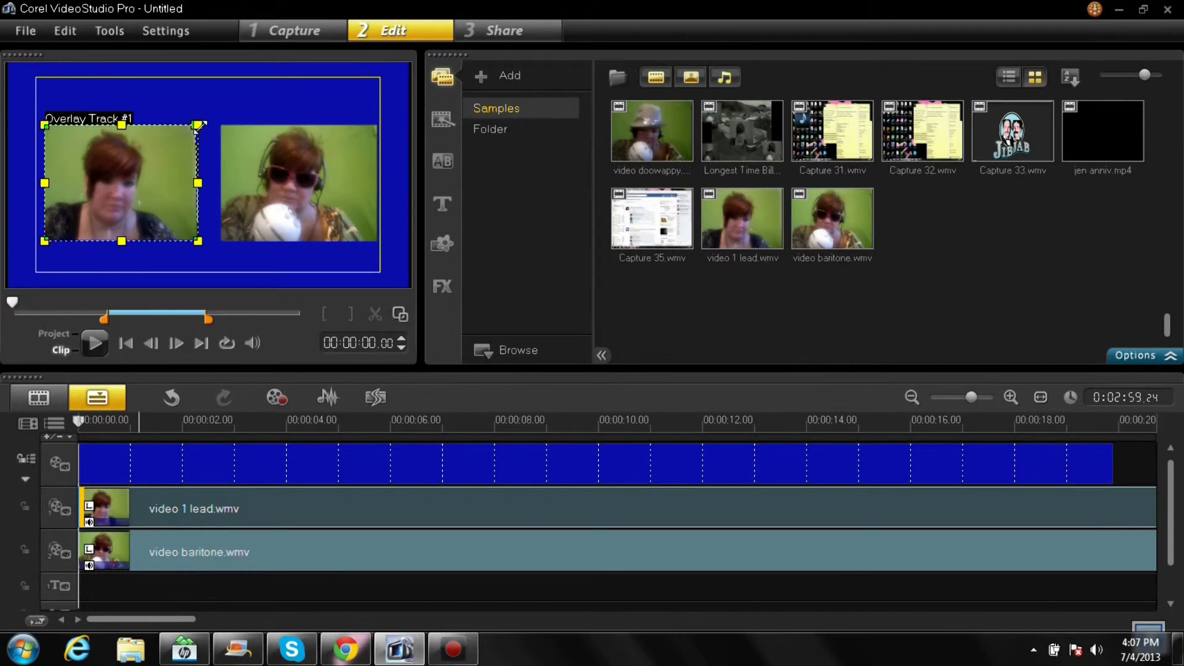
{"action": "left_click_drag", "start_coordinate": [198, 125], "coordinate": [210, 116]}
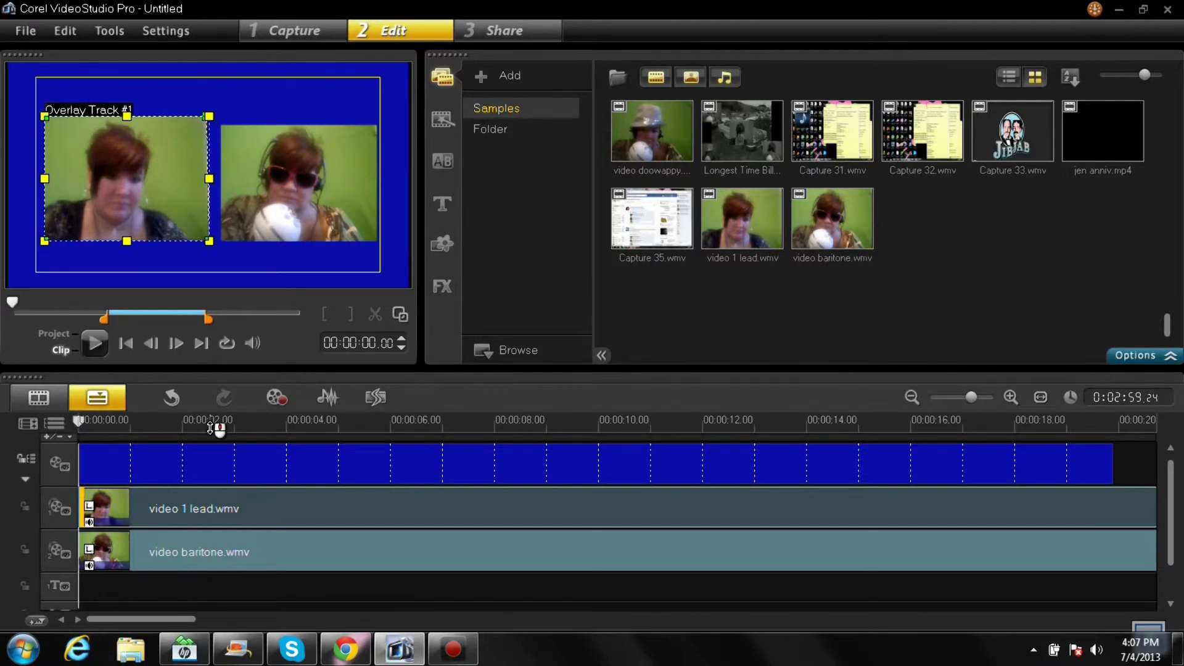
Extend the baritone overlay up-left and nudge it so it sits beside the lead clip
{"action": "left_click", "coordinate": [151, 535]}
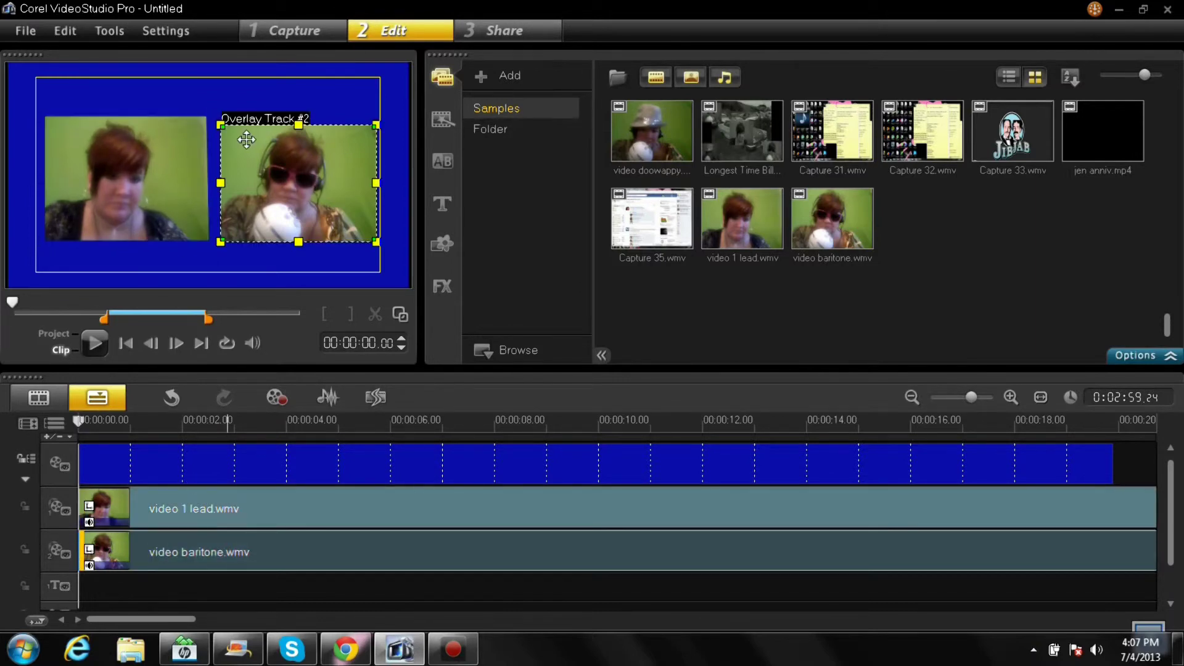
{"action": "left_click_drag", "start_coordinate": [220, 126], "coordinate": [209, 117]}
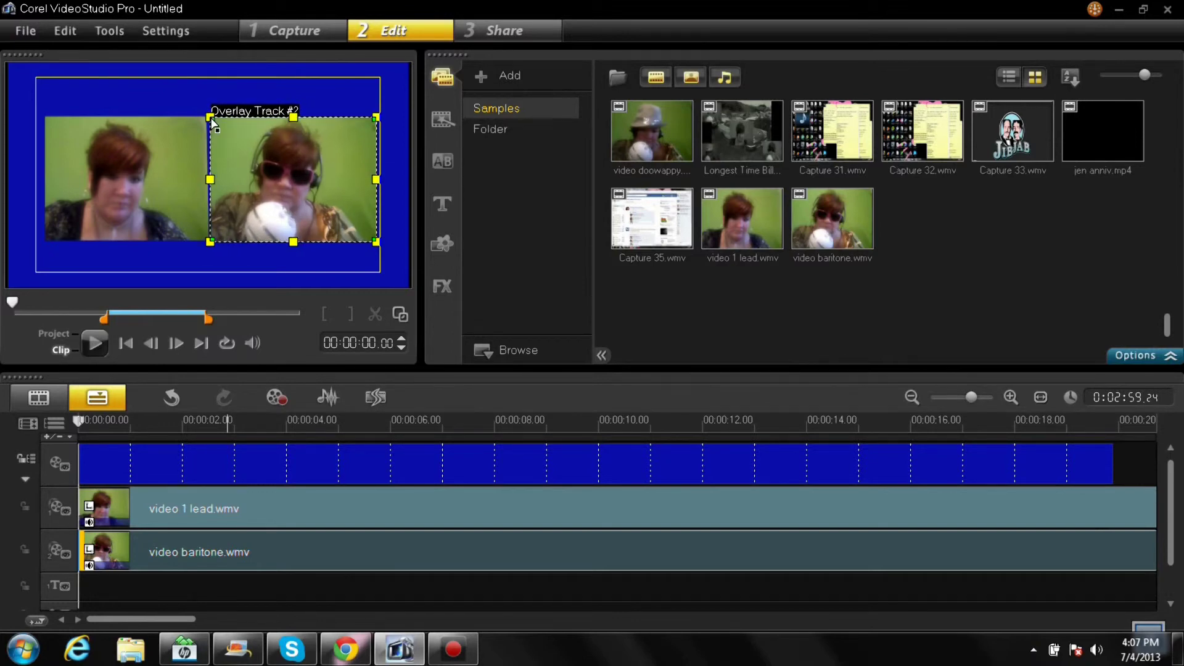
{"action": "left_click_drag", "start_coordinate": [258, 175], "coordinate": [256, 175]}
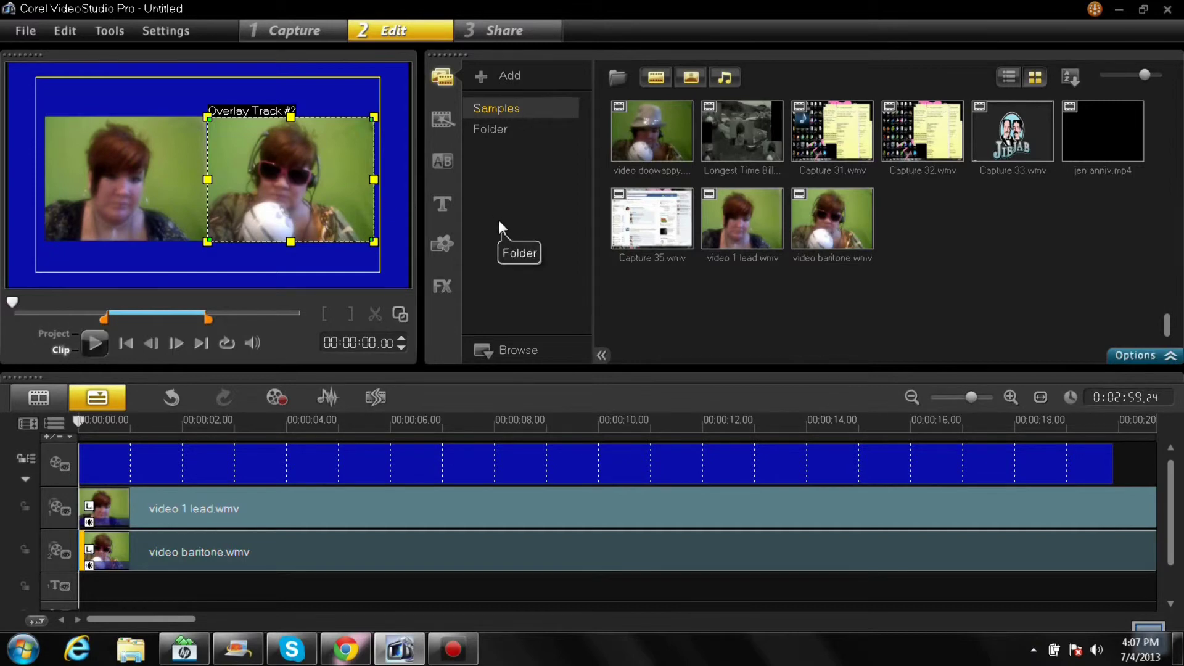
{"action": "left_click", "coordinate": [282, 263]}
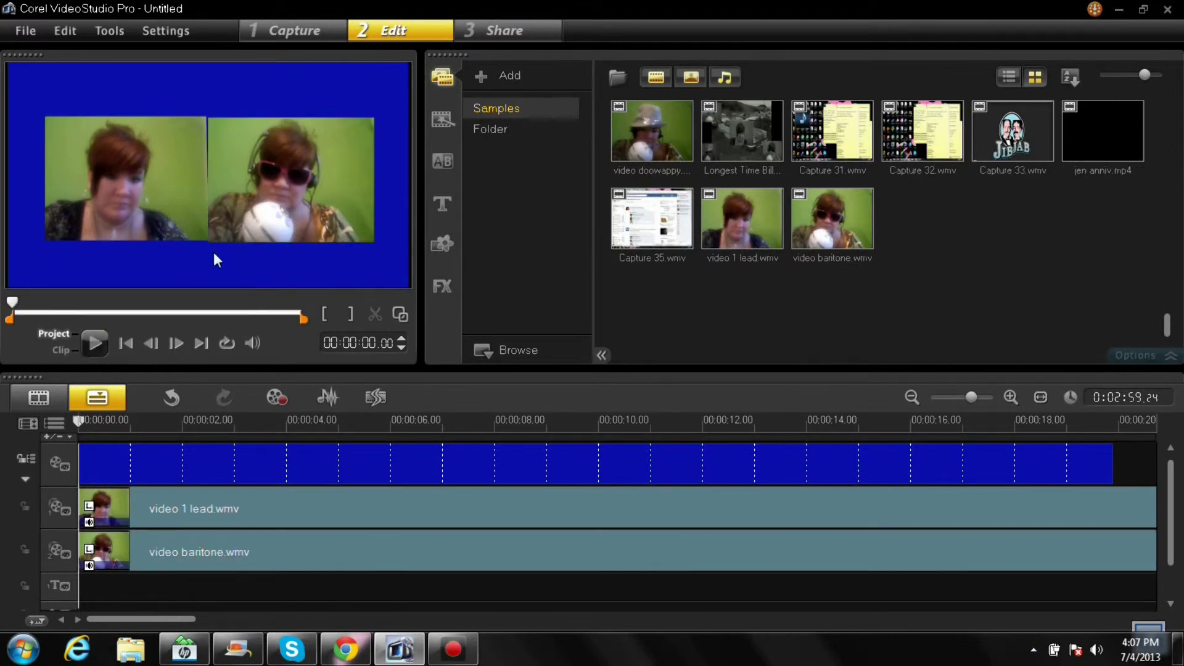
{"action": "left_click", "coordinate": [187, 558]}
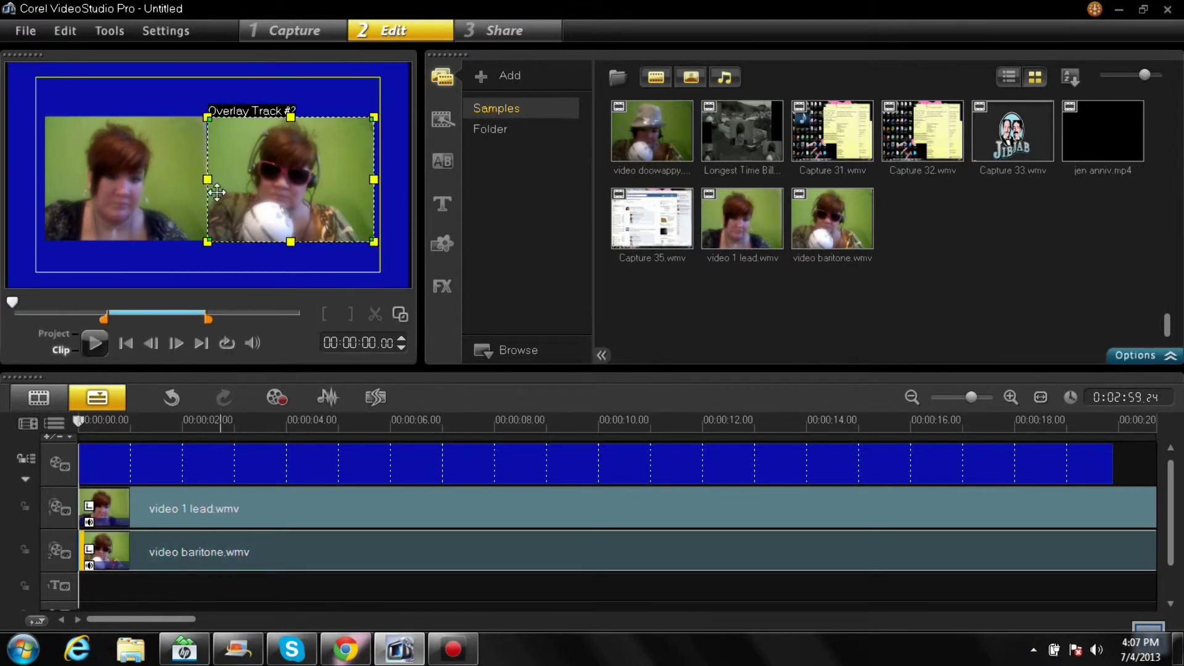
{"action": "left_click_drag", "start_coordinate": [207, 118], "coordinate": [206, 116]}
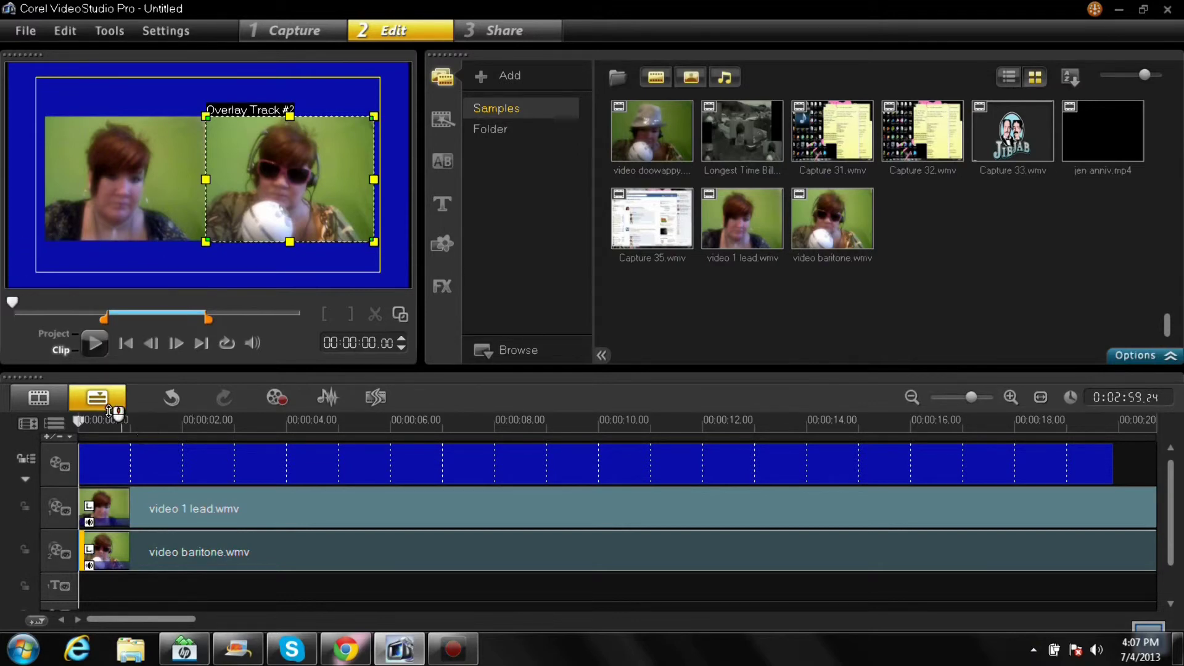
Play the whole project preview and pause it around the eleven-second mark
{"action": "left_click", "coordinate": [61, 334]}
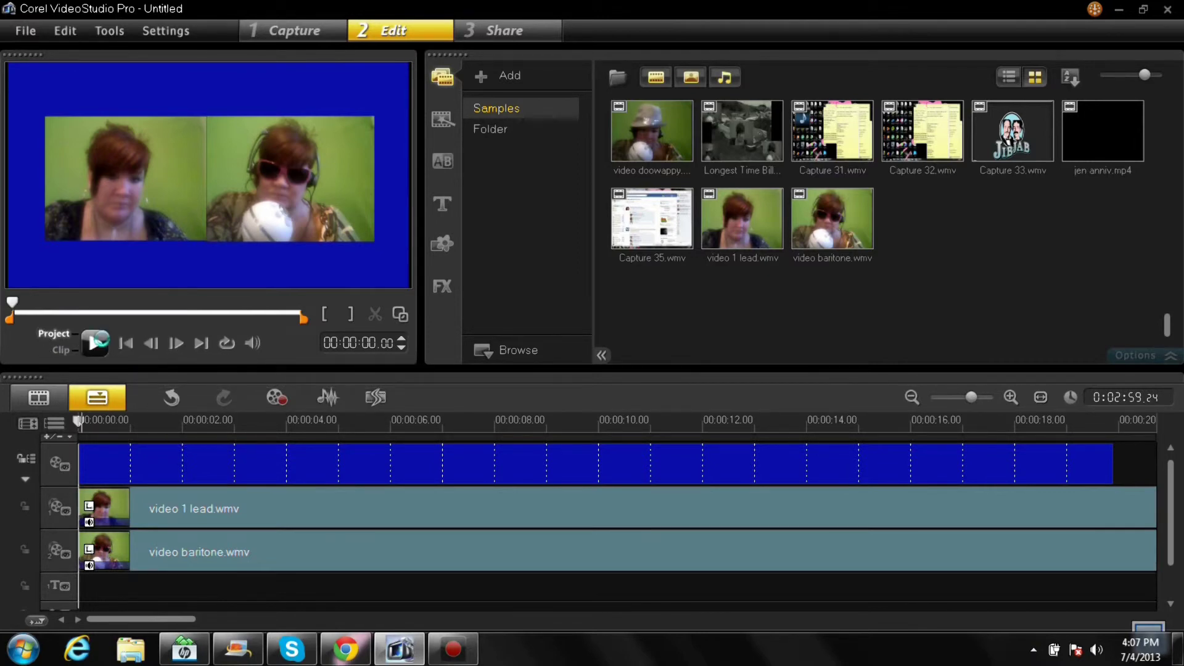
{"action": "left_click", "coordinate": [103, 341]}
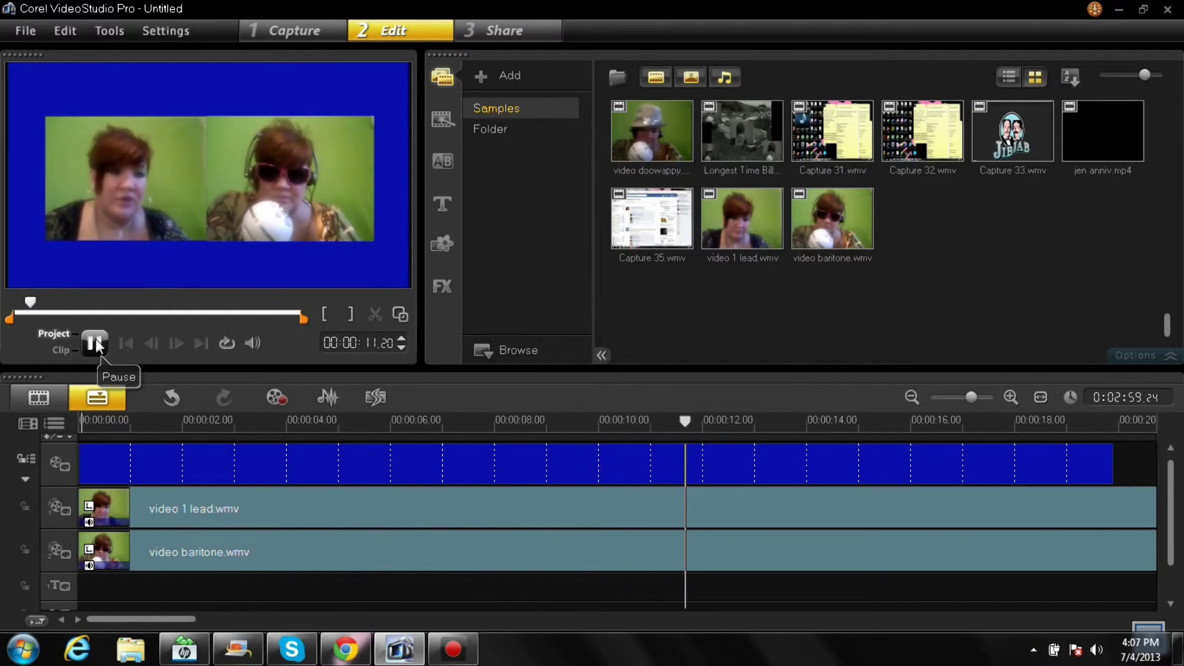
{"action": "left_click", "coordinate": [96, 343]}
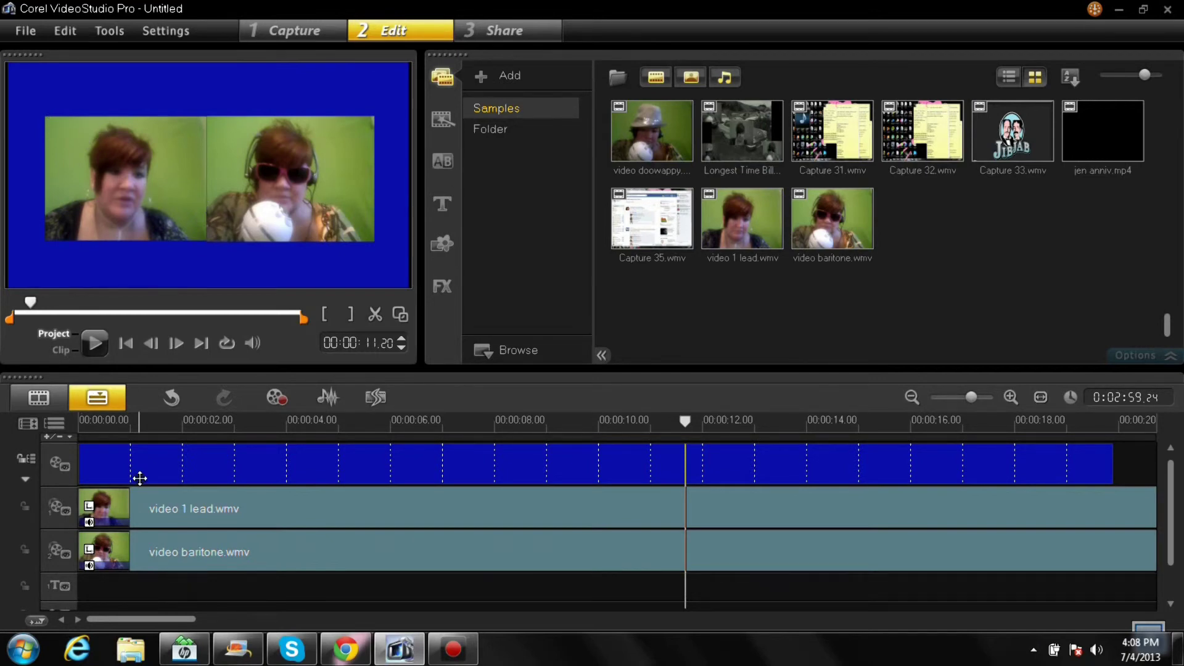
Enlarge and lower the video 1 lead overlay, then resize it to match the baritone clip
{"action": "left_click", "coordinate": [159, 513]}
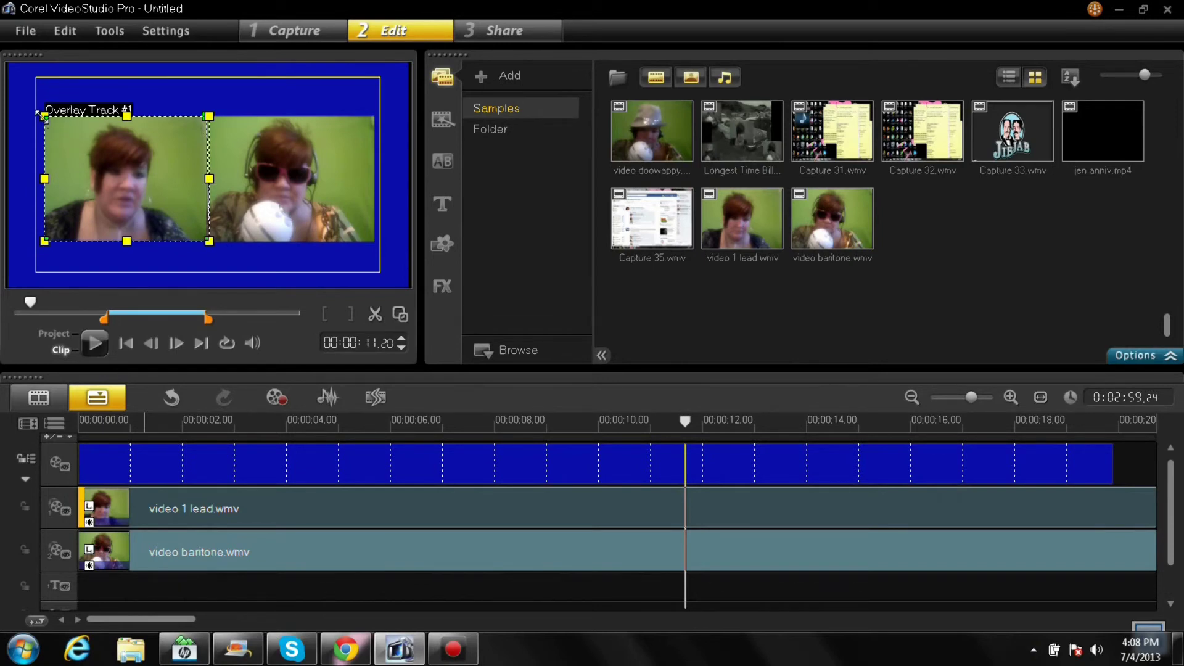
{"action": "left_click_drag", "start_coordinate": [47, 121], "coordinate": [59, 98]}
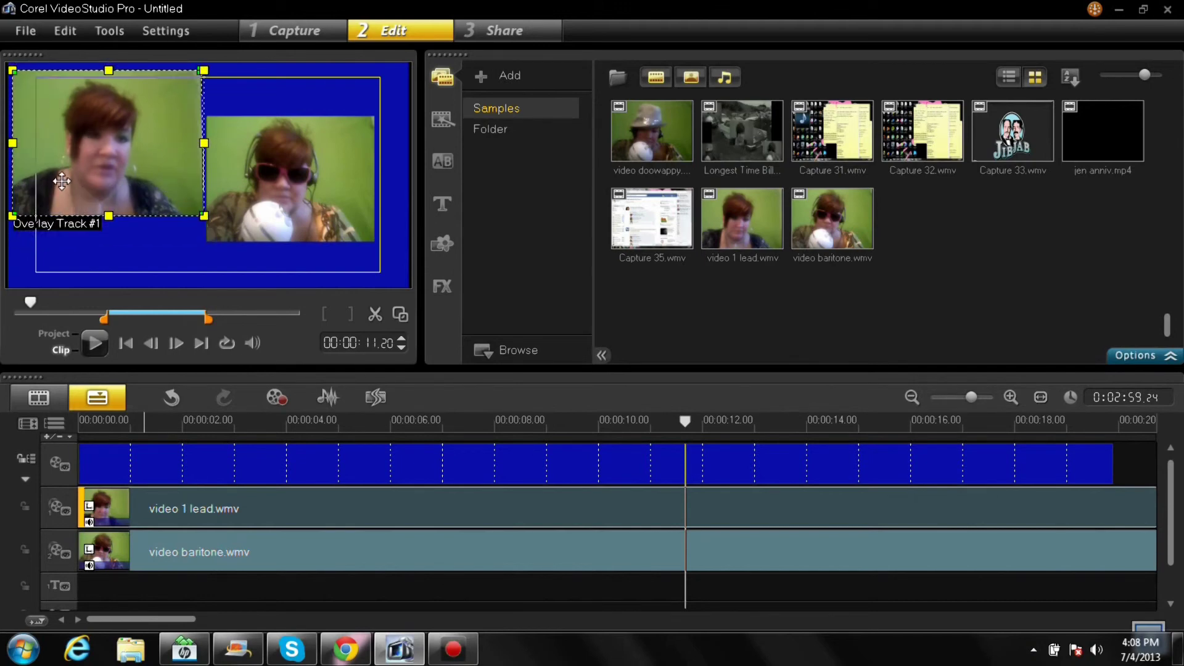
{"action": "left_click_drag", "start_coordinate": [170, 102], "coordinate": [167, 144]}
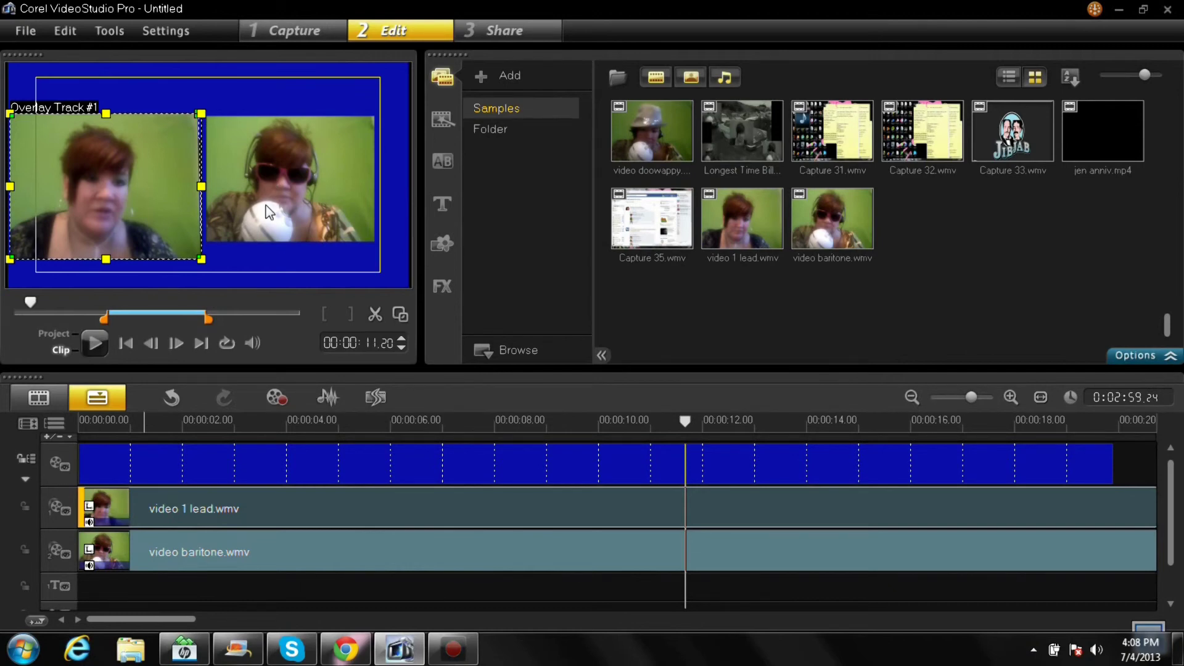
{"action": "left_click_drag", "start_coordinate": [154, 196], "coordinate": [158, 183]}
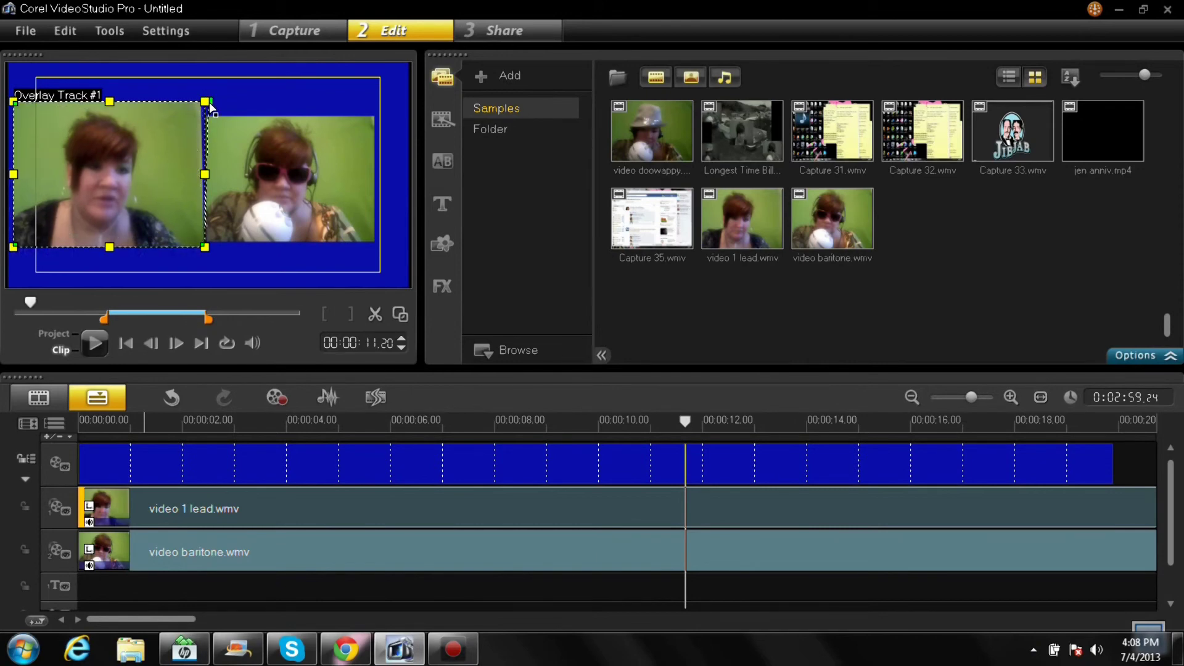
{"action": "left_click_drag", "start_coordinate": [206, 99], "coordinate": [200, 114]}
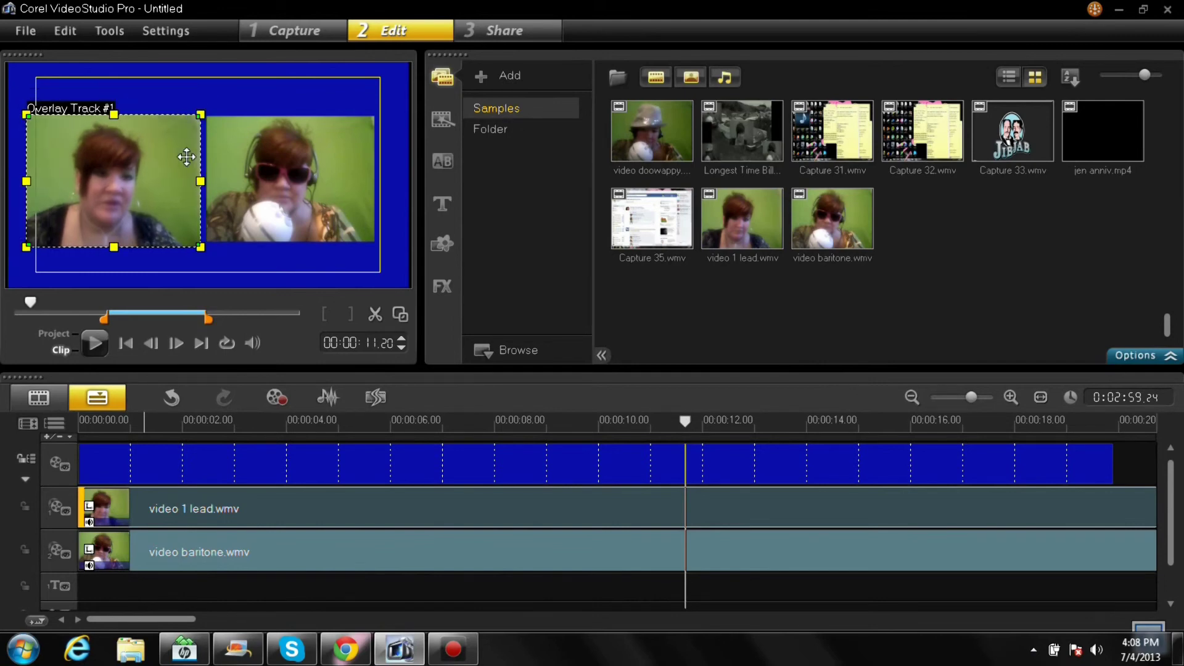